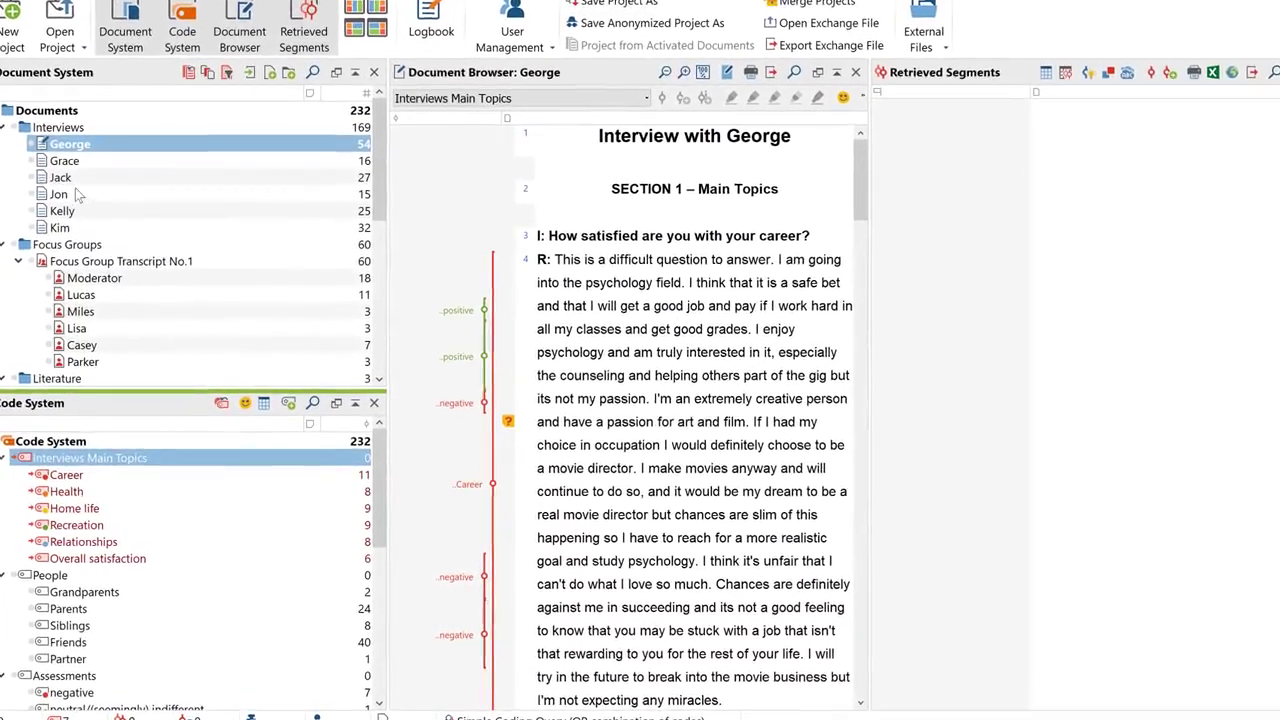
# Create a document portrait of the first interview document, restricted to activated codes
pyautogui.rightClick(72, 144)
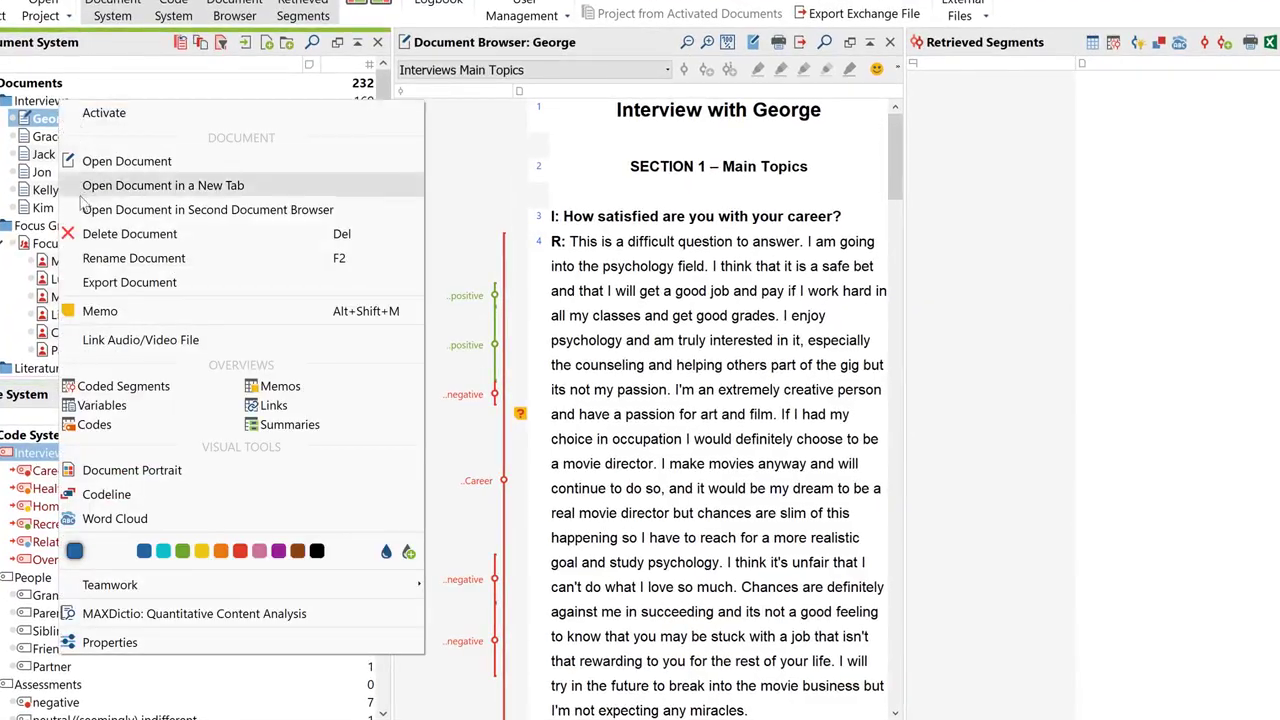
pyautogui.click(90, 476)
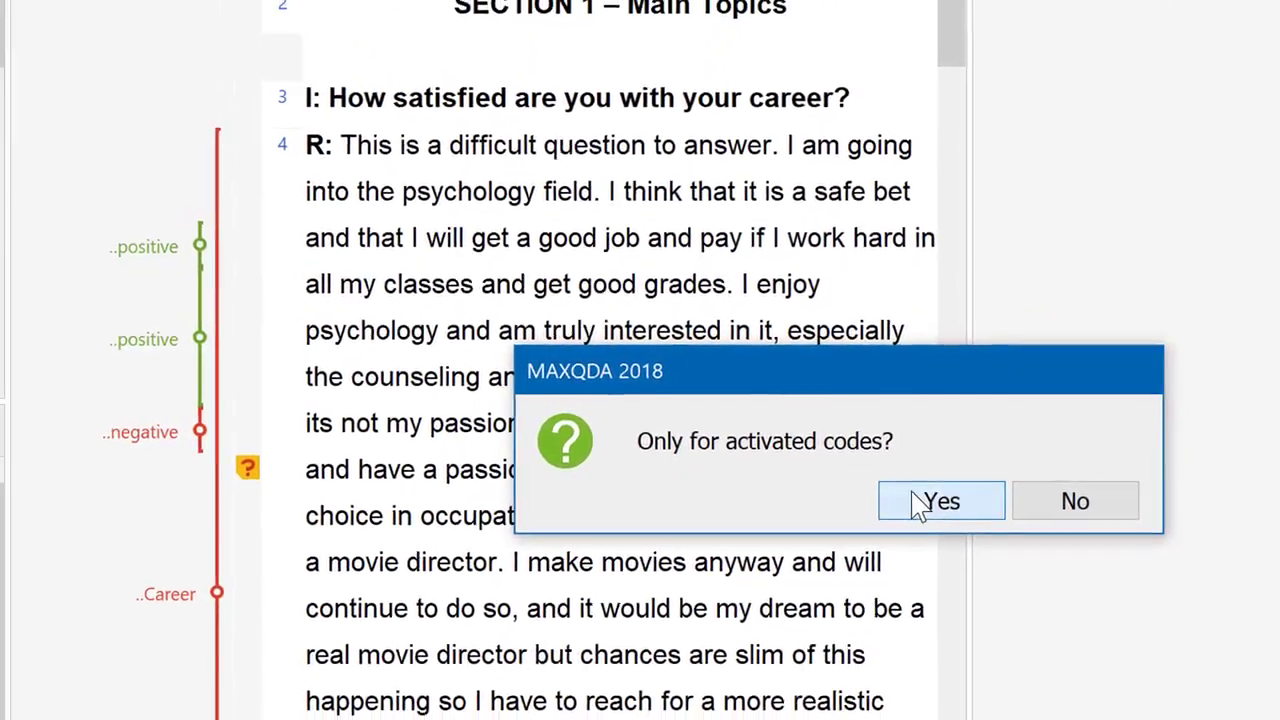
pyautogui.click(889, 430)
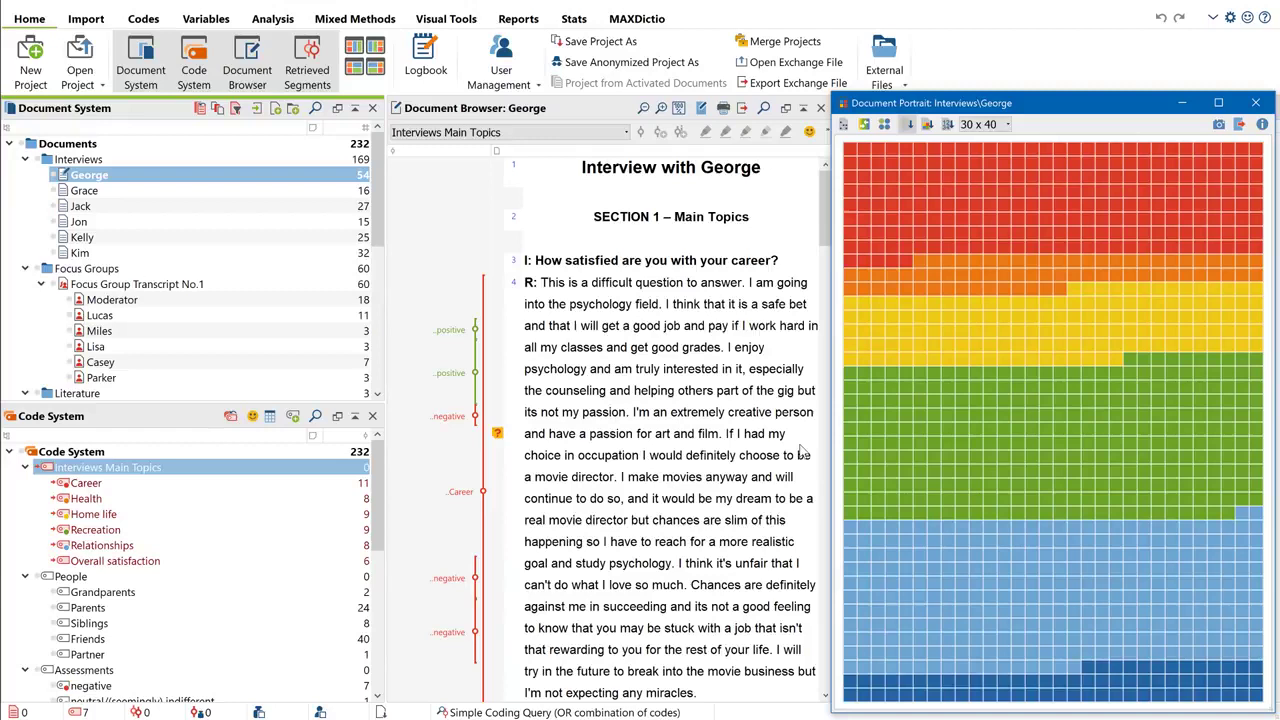
# Include the uncoded text in the document portrait and view the interview passages behind its Career, Health, Home life and Recreation tiles
pyautogui.click(843, 124)
pyautogui.click(865, 170)
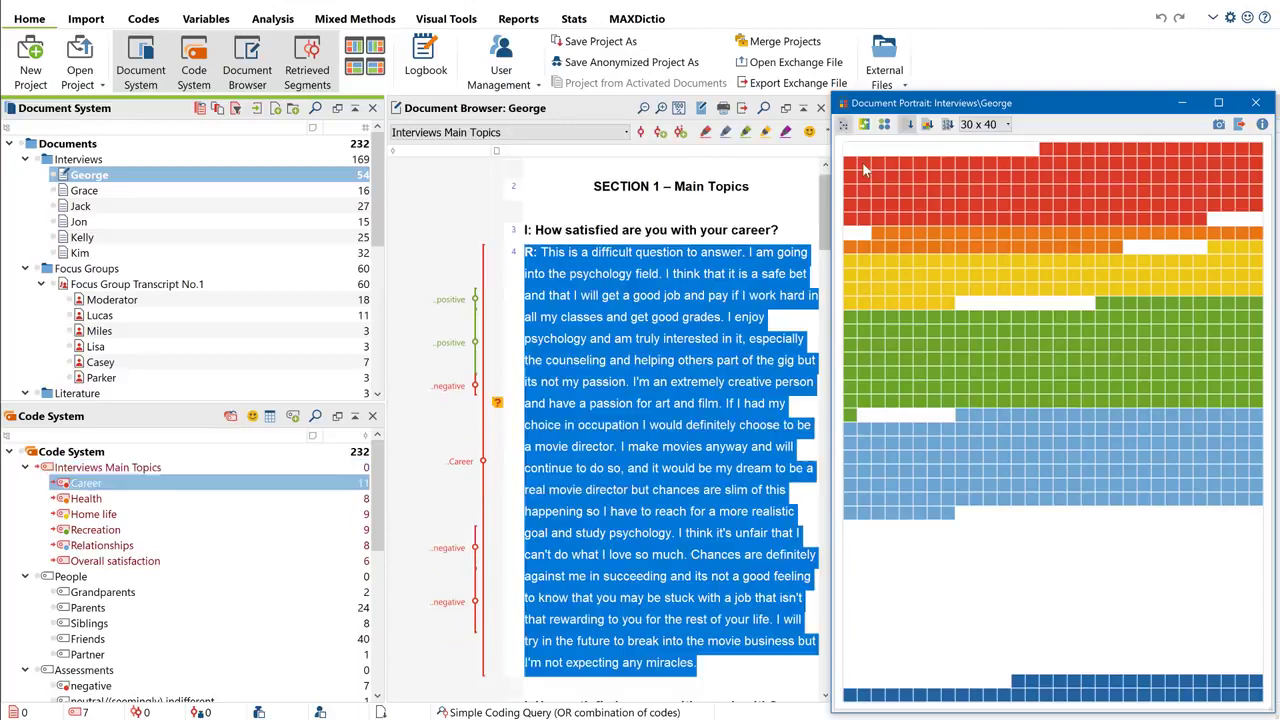
pyautogui.click(892, 229)
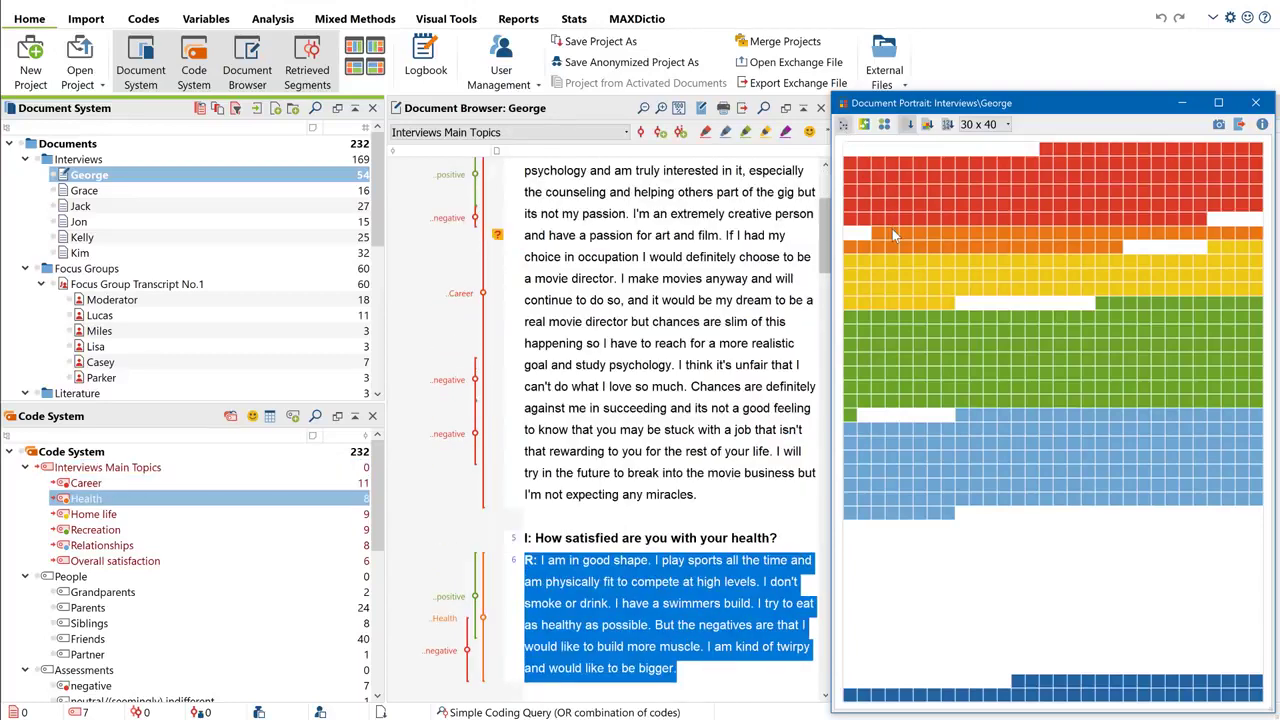
pyautogui.click(895, 268)
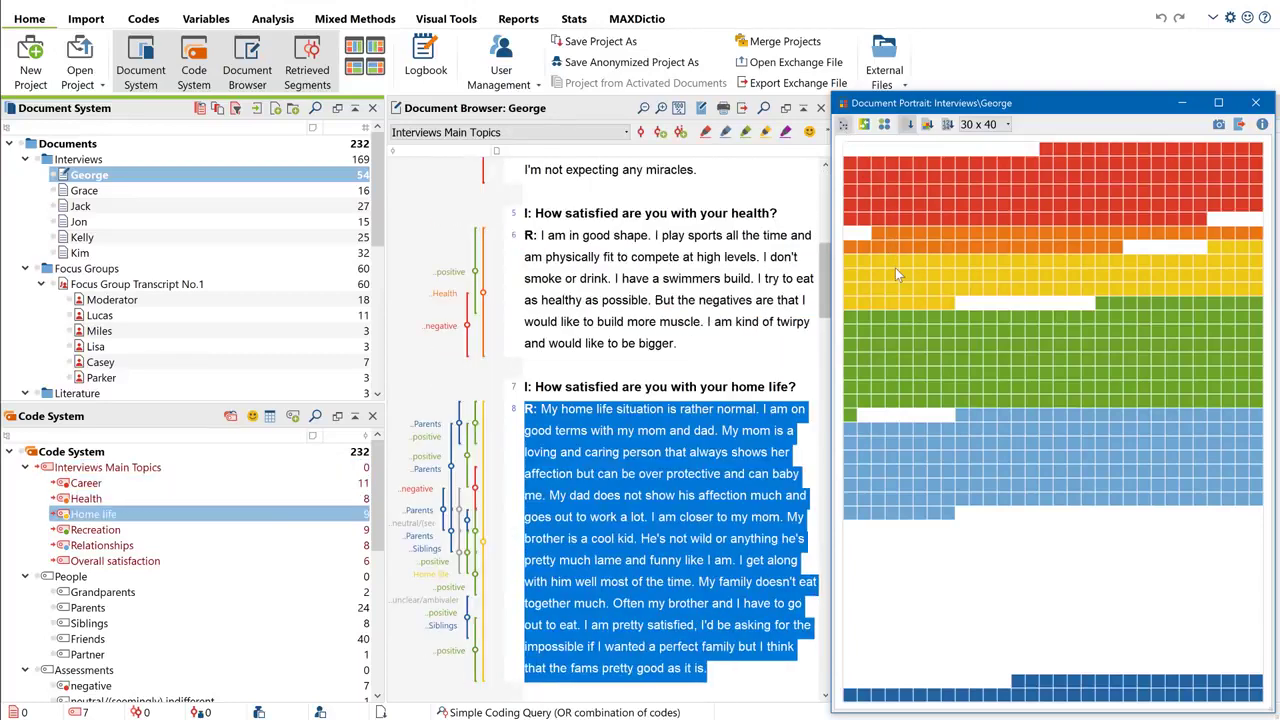
pyautogui.click(894, 335)
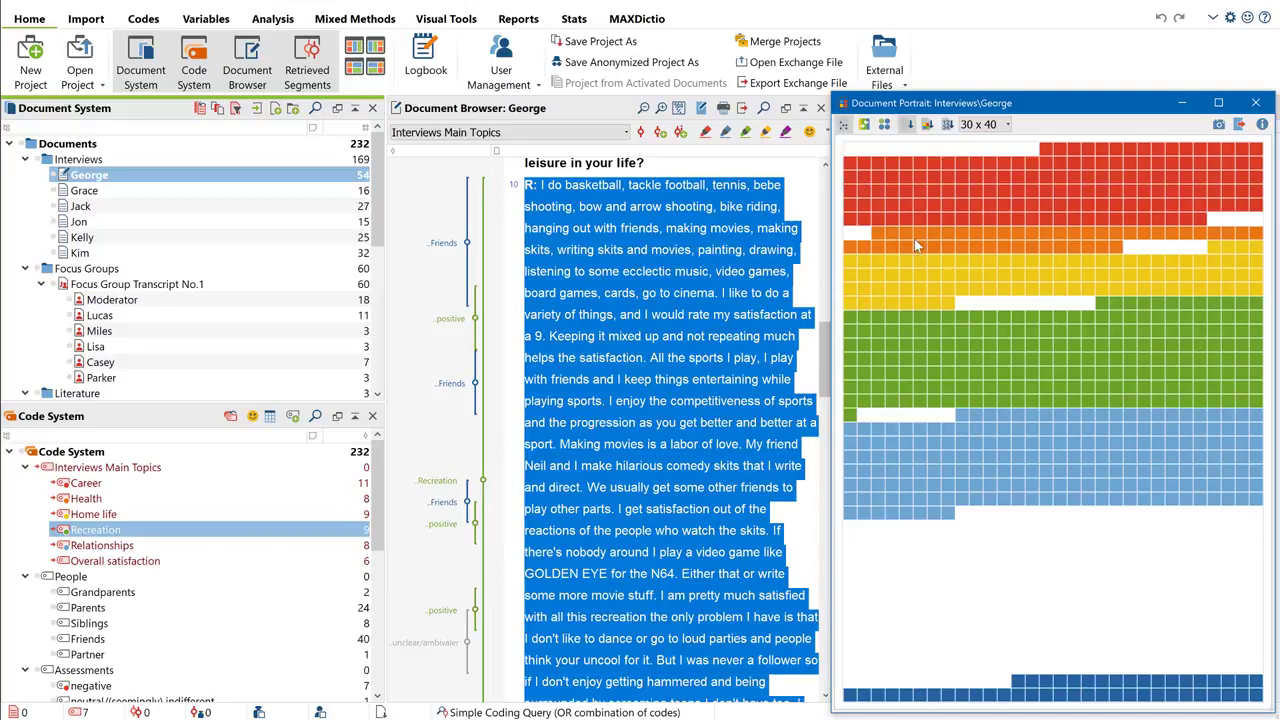
# View the portrait's tiles arranged by color frequency, and return them to their order of occurrence in the document
pyautogui.click(948, 125)
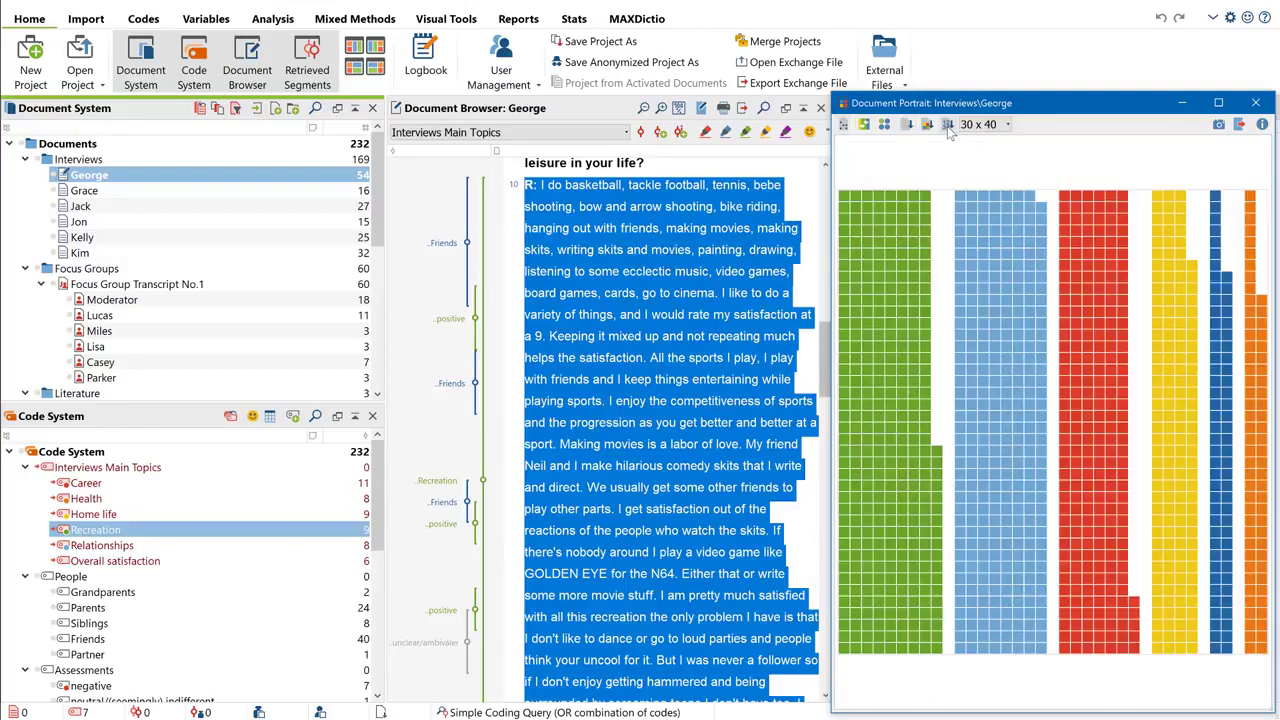
pyautogui.click(907, 125)
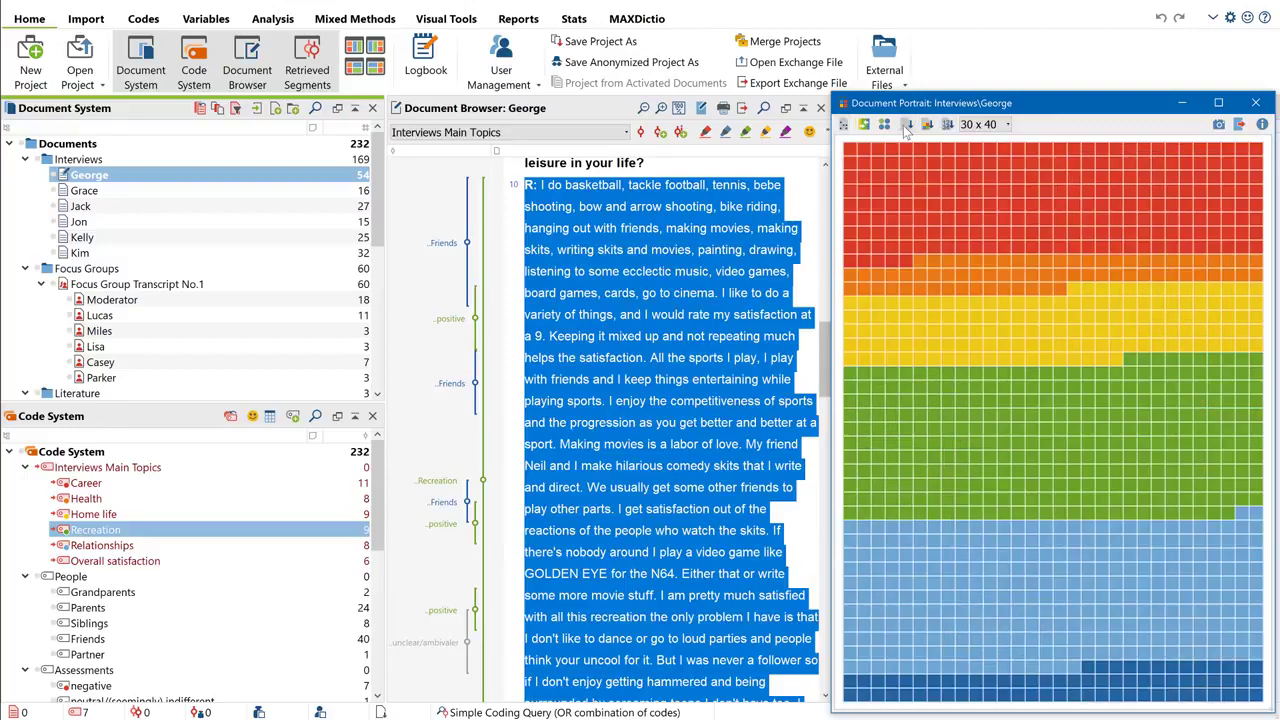
# Create a document portrait of the second interview only for activated codes and place it beside the first interview's portrait
pyautogui.rightClick(128, 189)
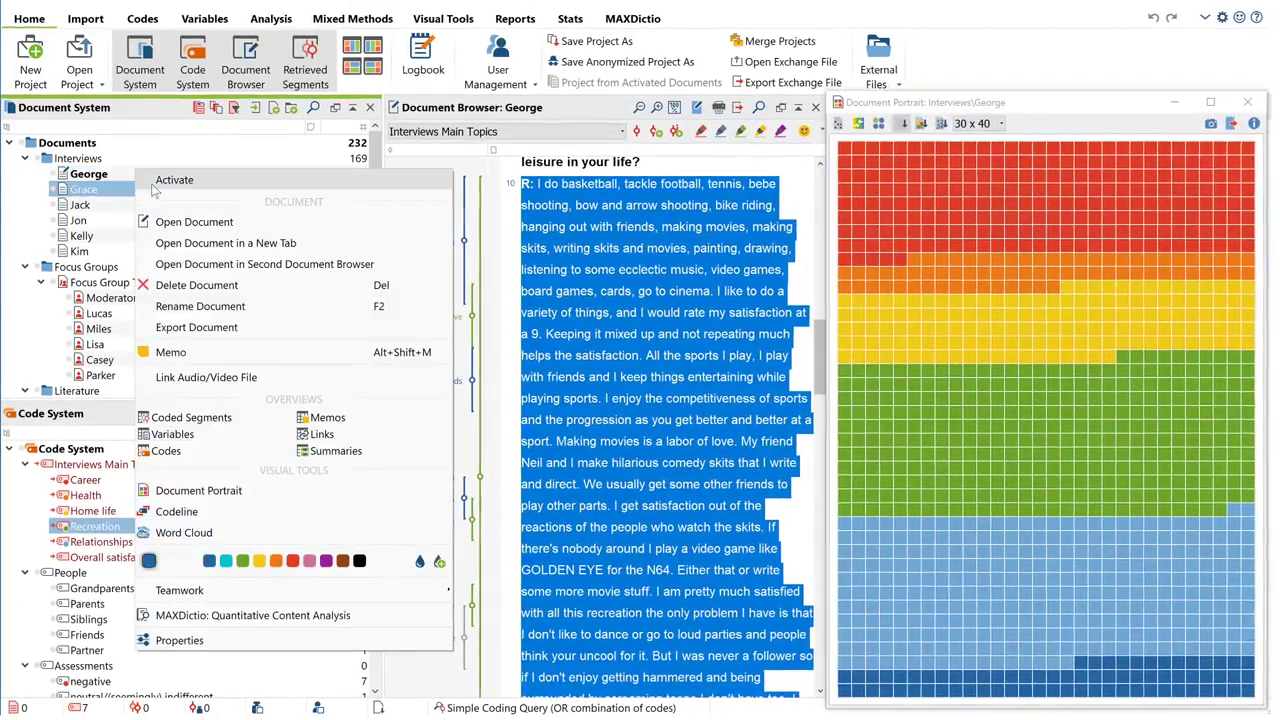
pyautogui.click(166, 492)
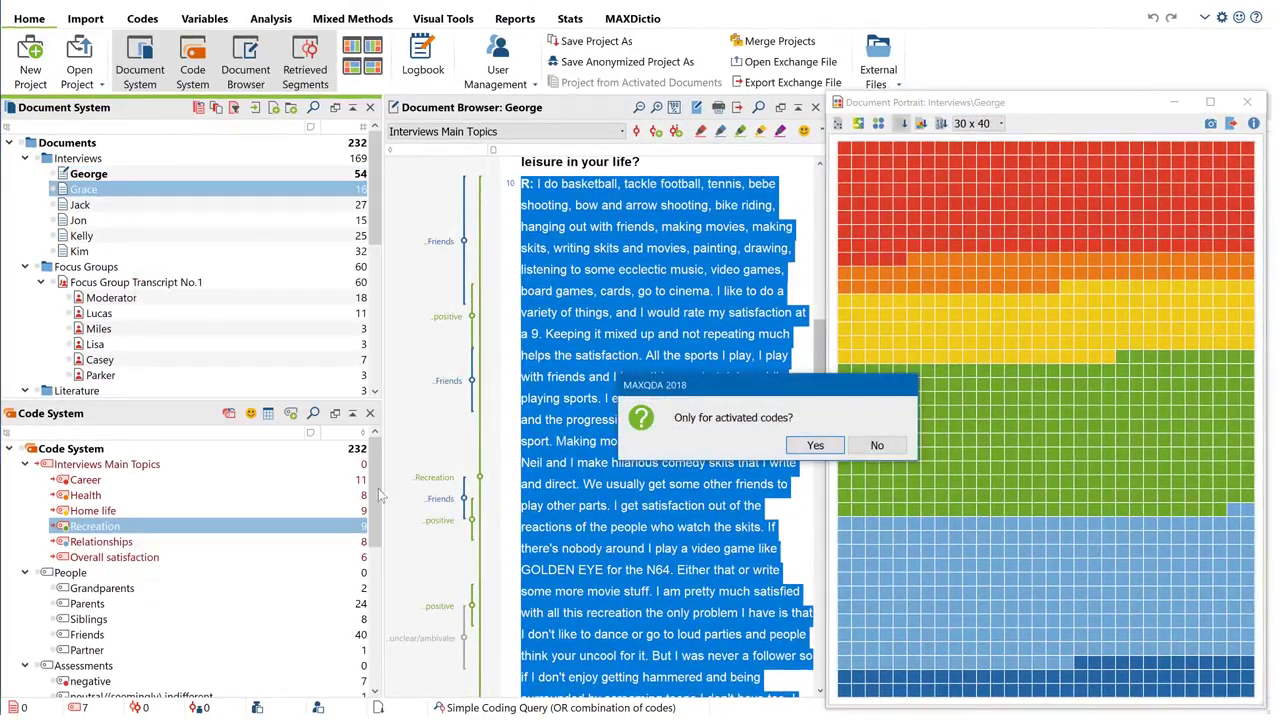
pyautogui.click(815, 446)
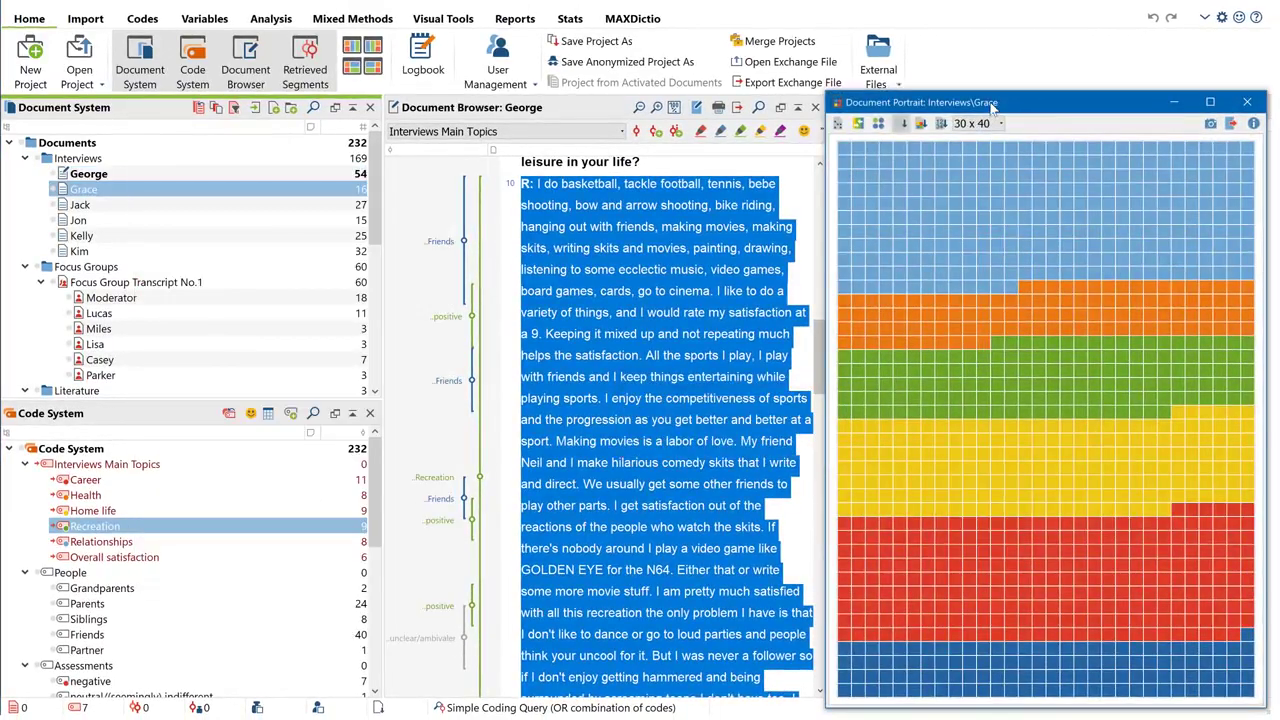
pyautogui.moveTo(992, 105); pyautogui.dragTo(545, 103)
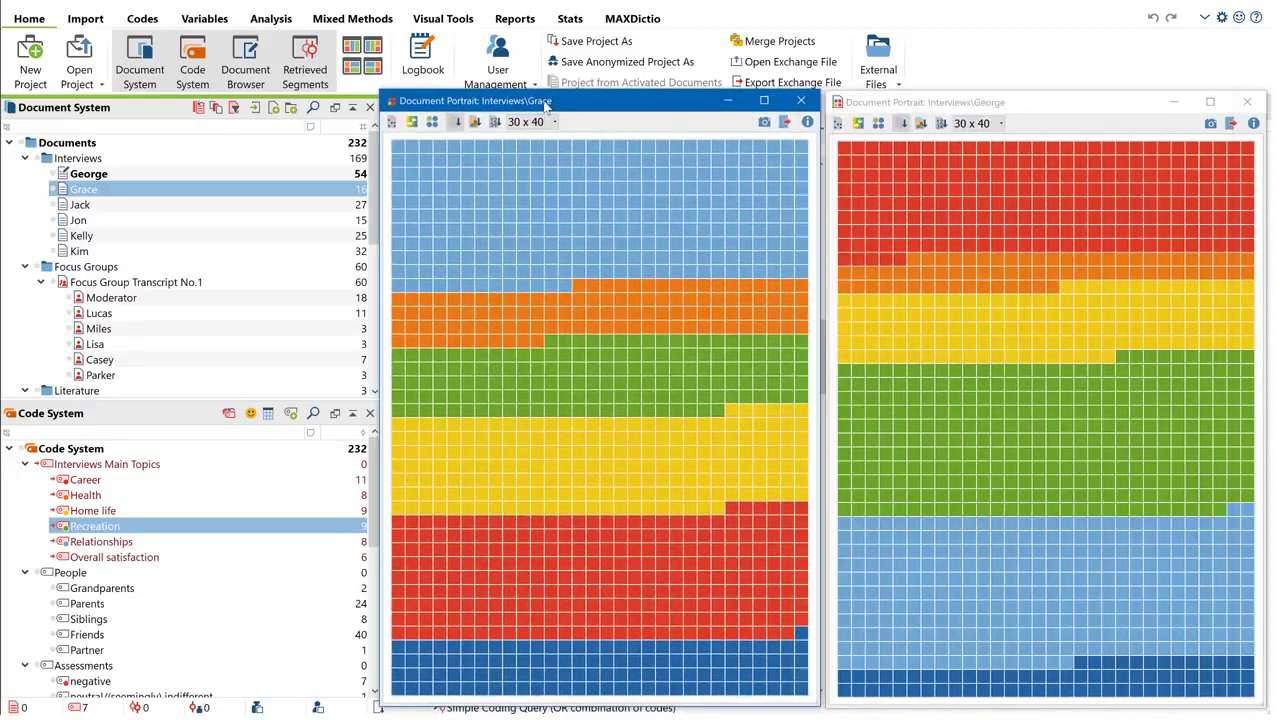
# Order the tiles of both document portraits by color to compare the two interviews, and close both portraits
pyautogui.click(476, 123)
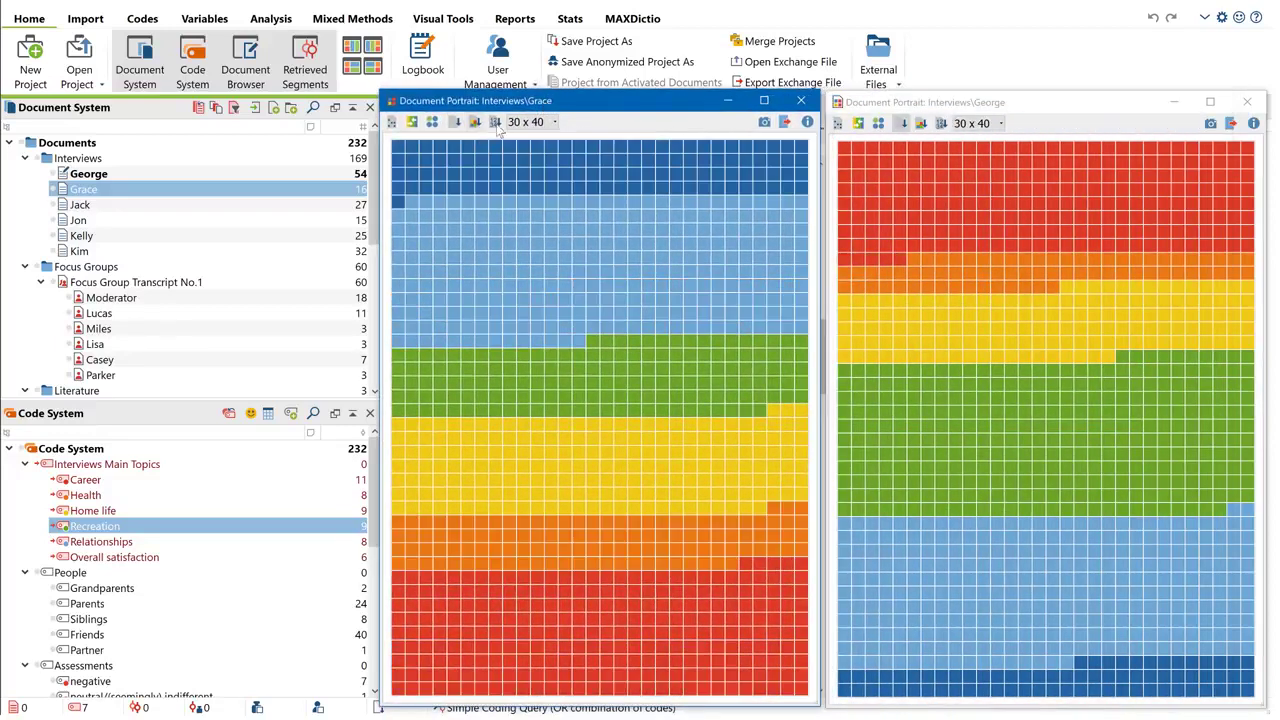
pyautogui.click(921, 123)
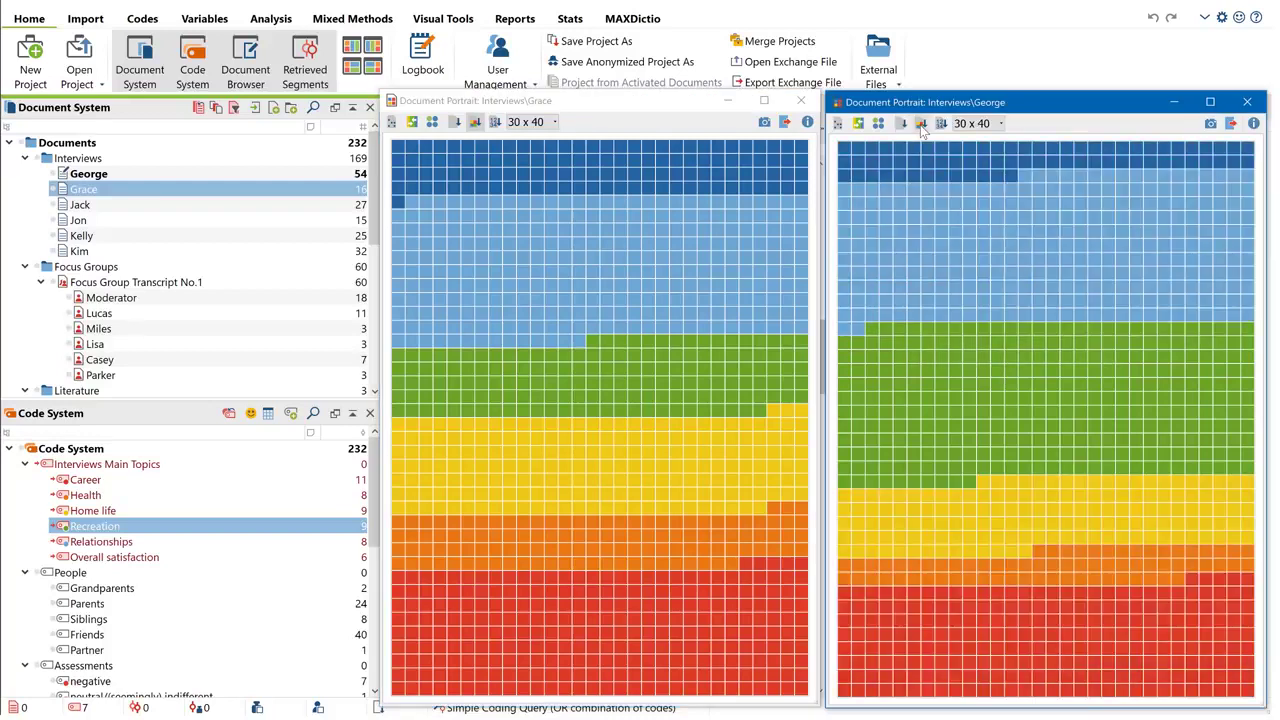
pyautogui.click(787, 126)
pyautogui.click(1003, 499)
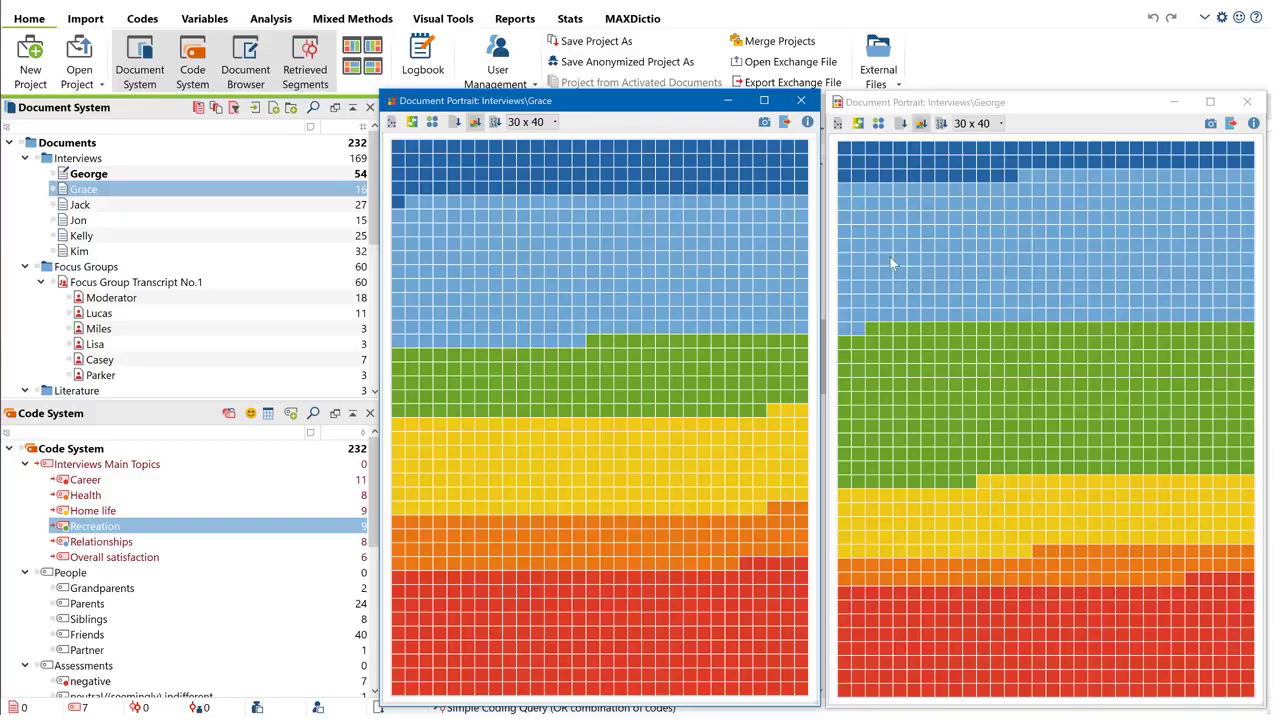
pyautogui.click(801, 101)
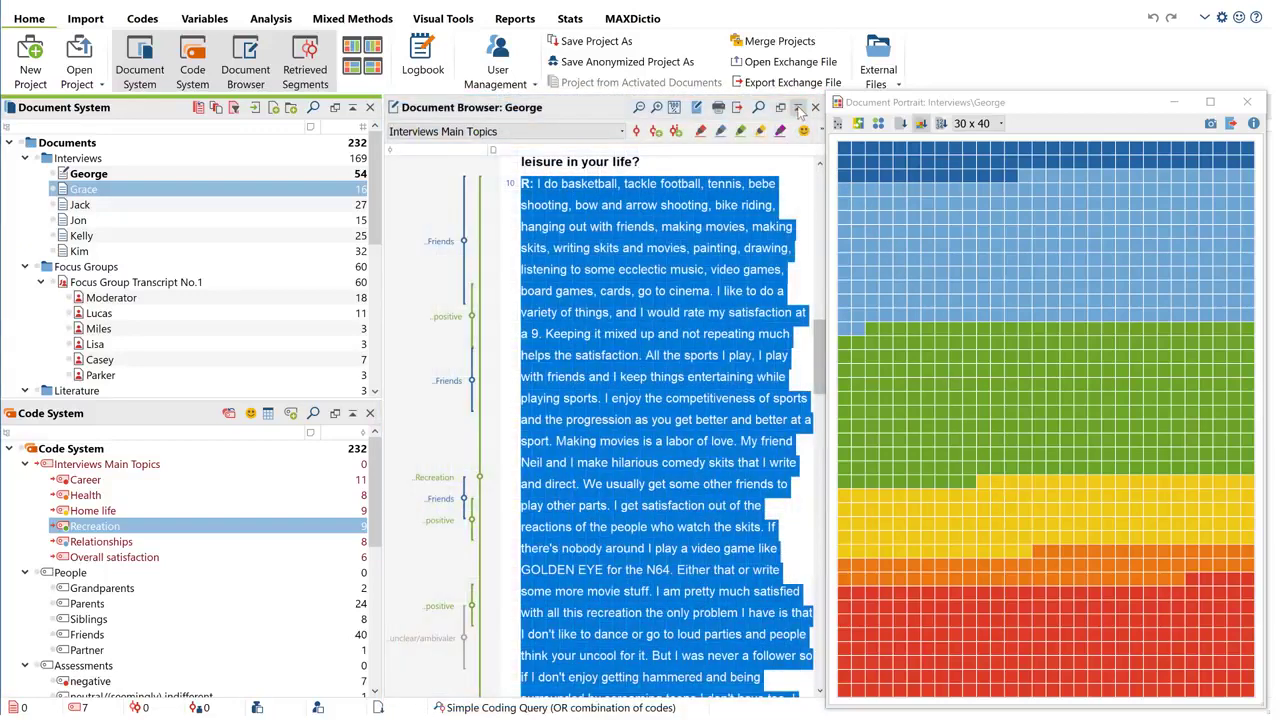
pyautogui.click(1247, 102)
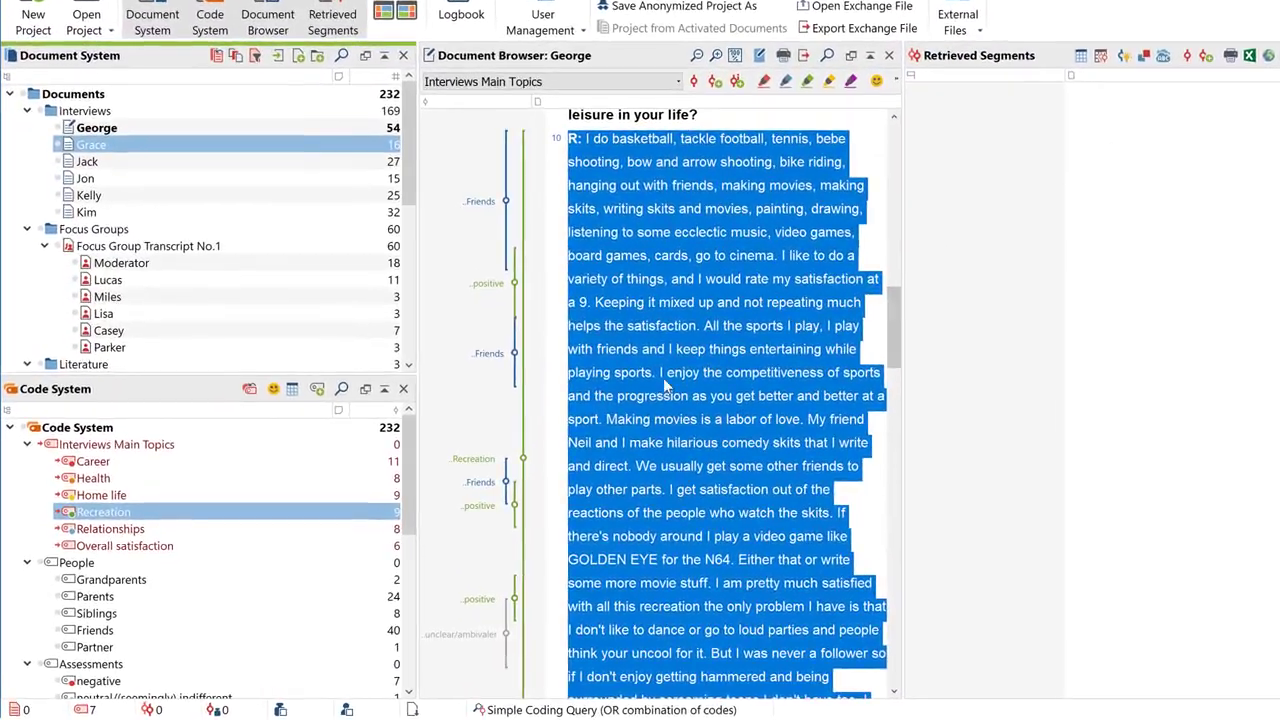
# Activate the Focus Group Transcript No.1 codes and create a codeline of that transcript only for activated codes
pyautogui.moveTo(421, 437); pyautogui.dragTo(417, 508)
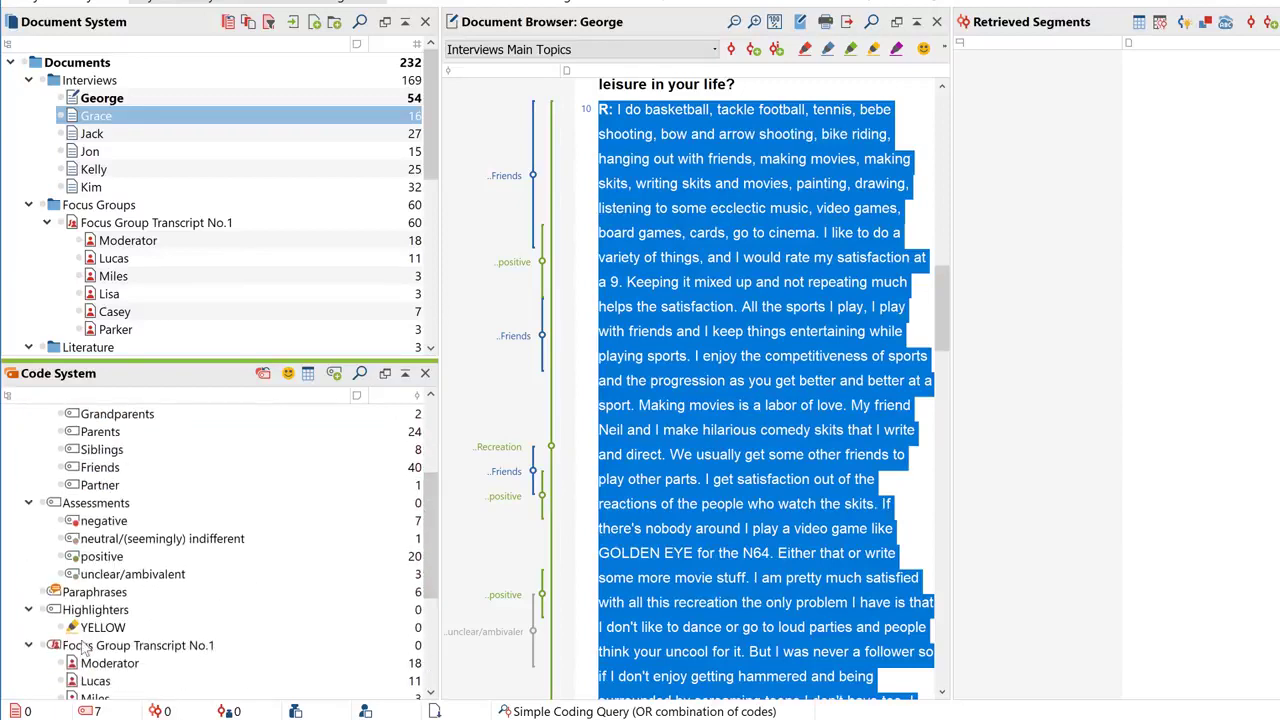
pyautogui.click(45, 648)
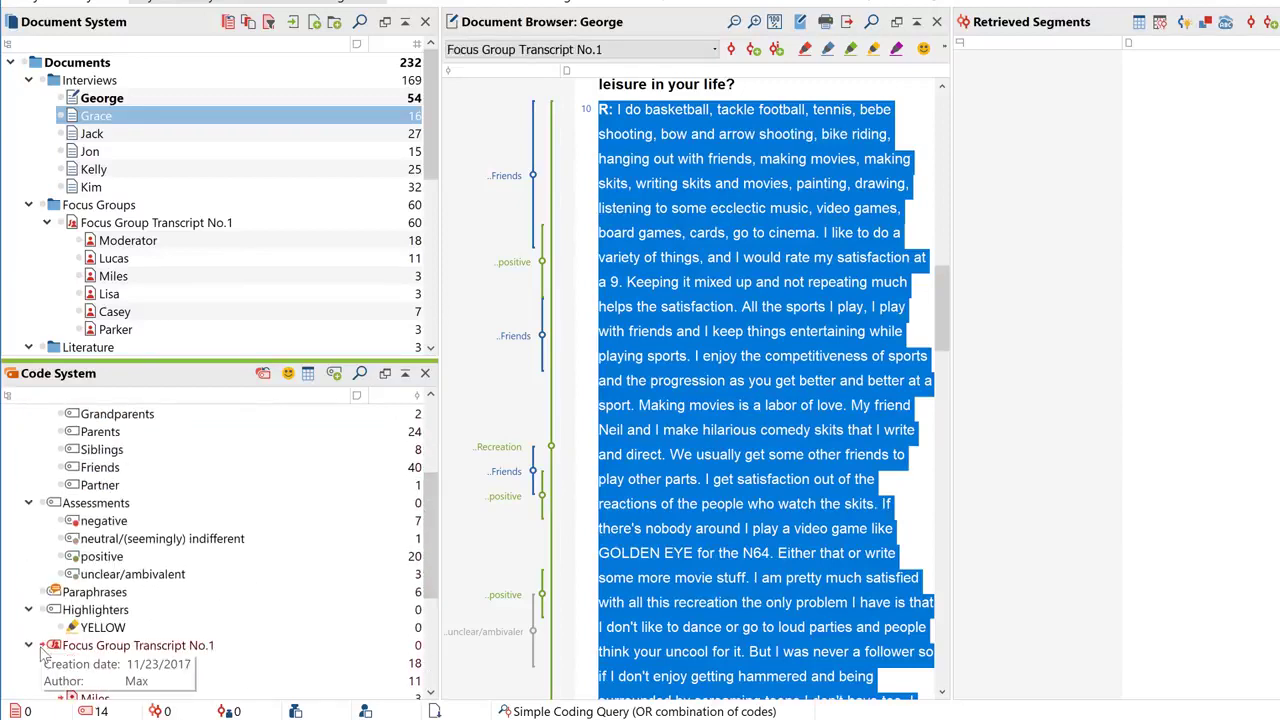
pyautogui.rightClick(138, 222)
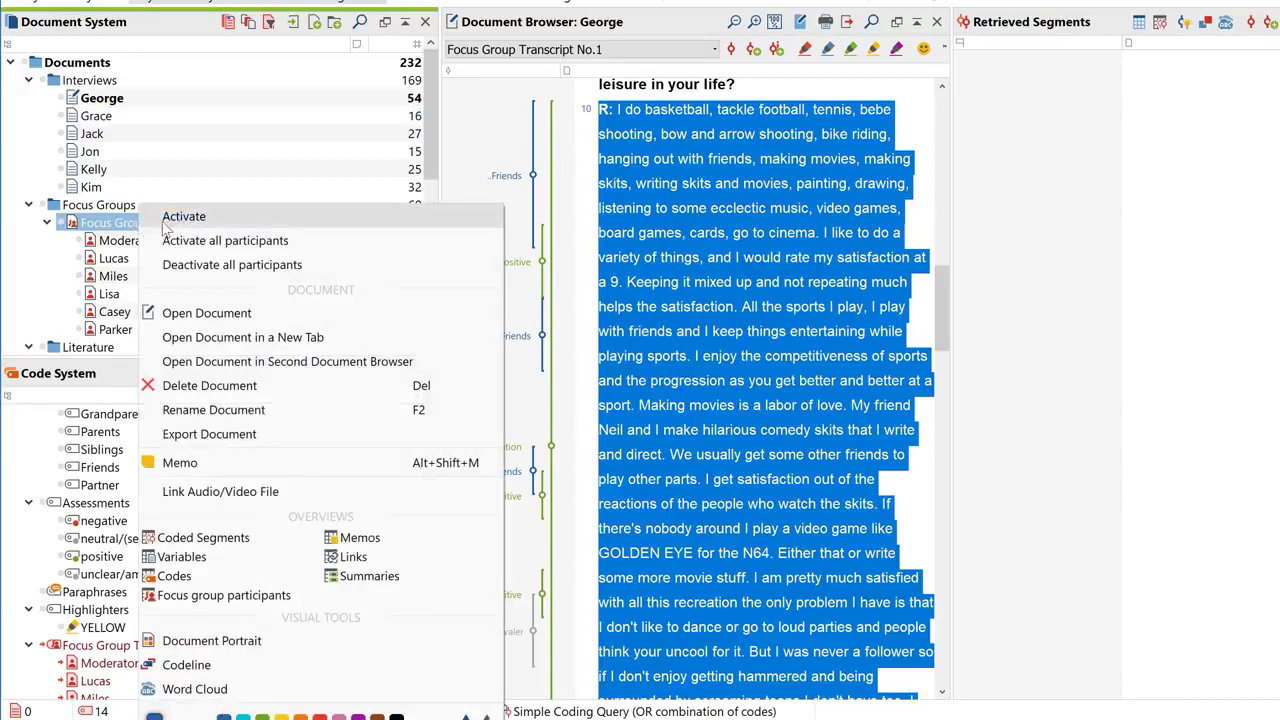
pyautogui.click(186, 668)
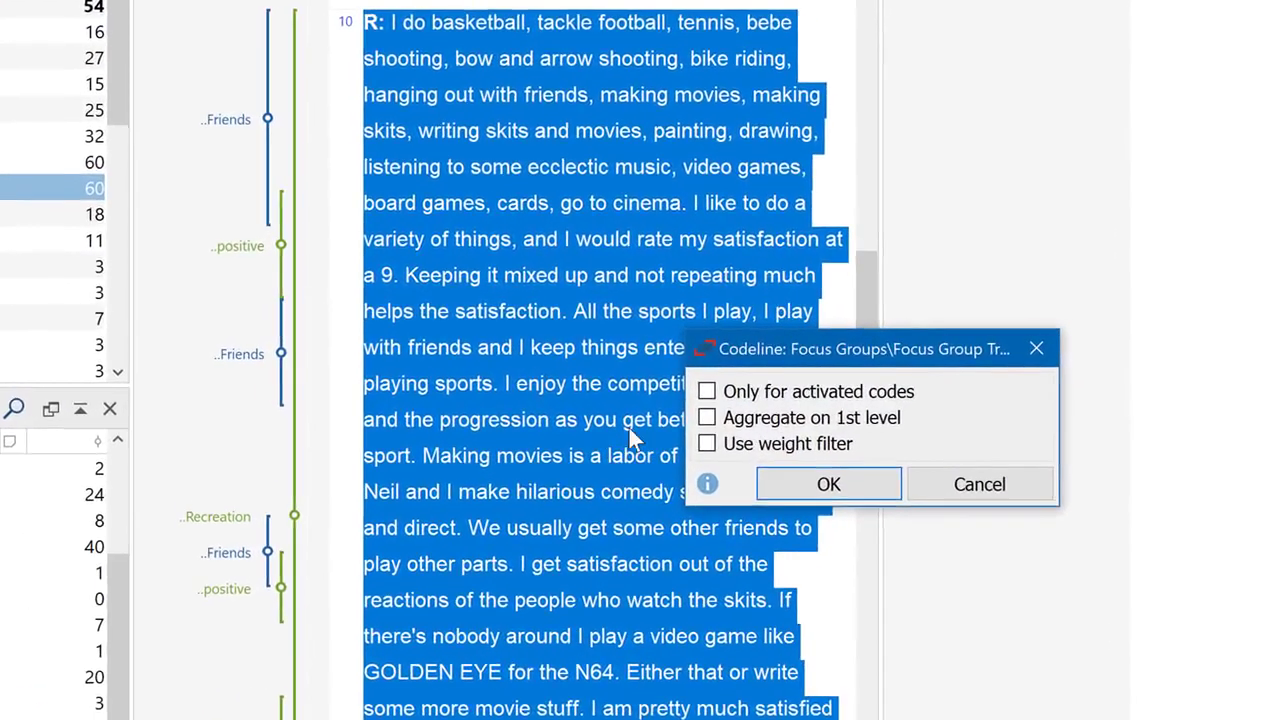
pyautogui.click(698, 394)
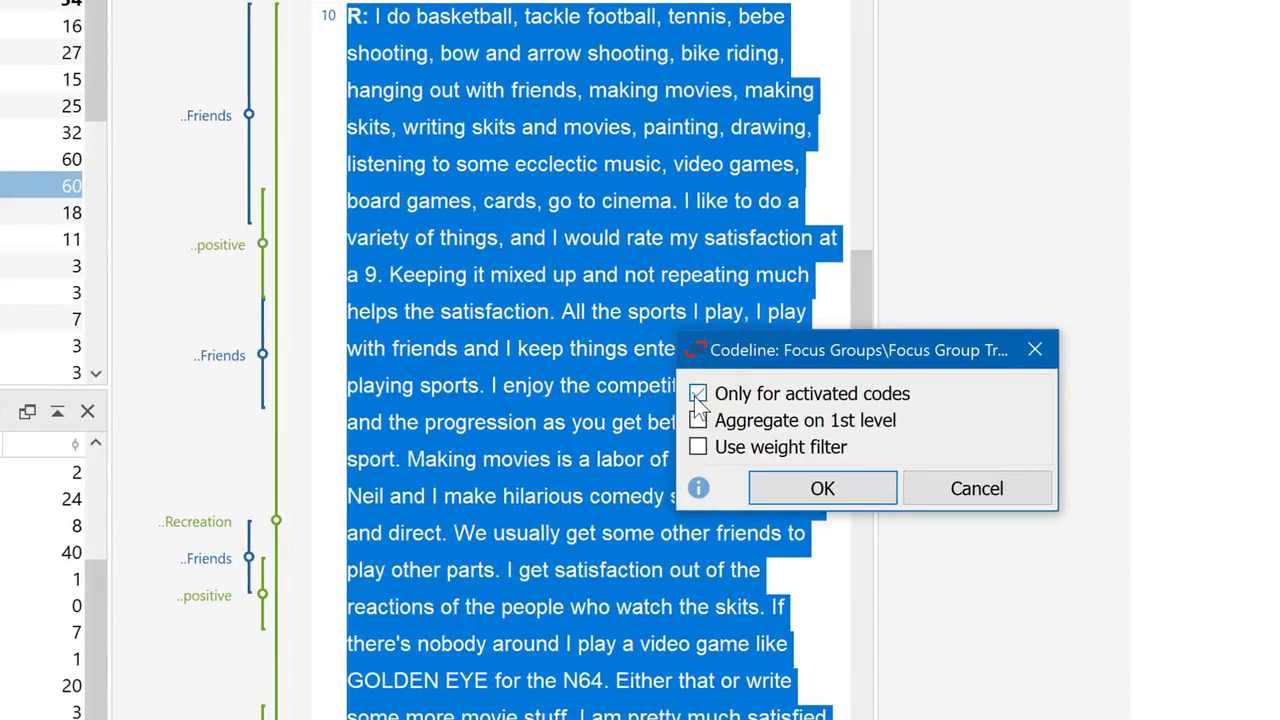
pyautogui.click(771, 486)
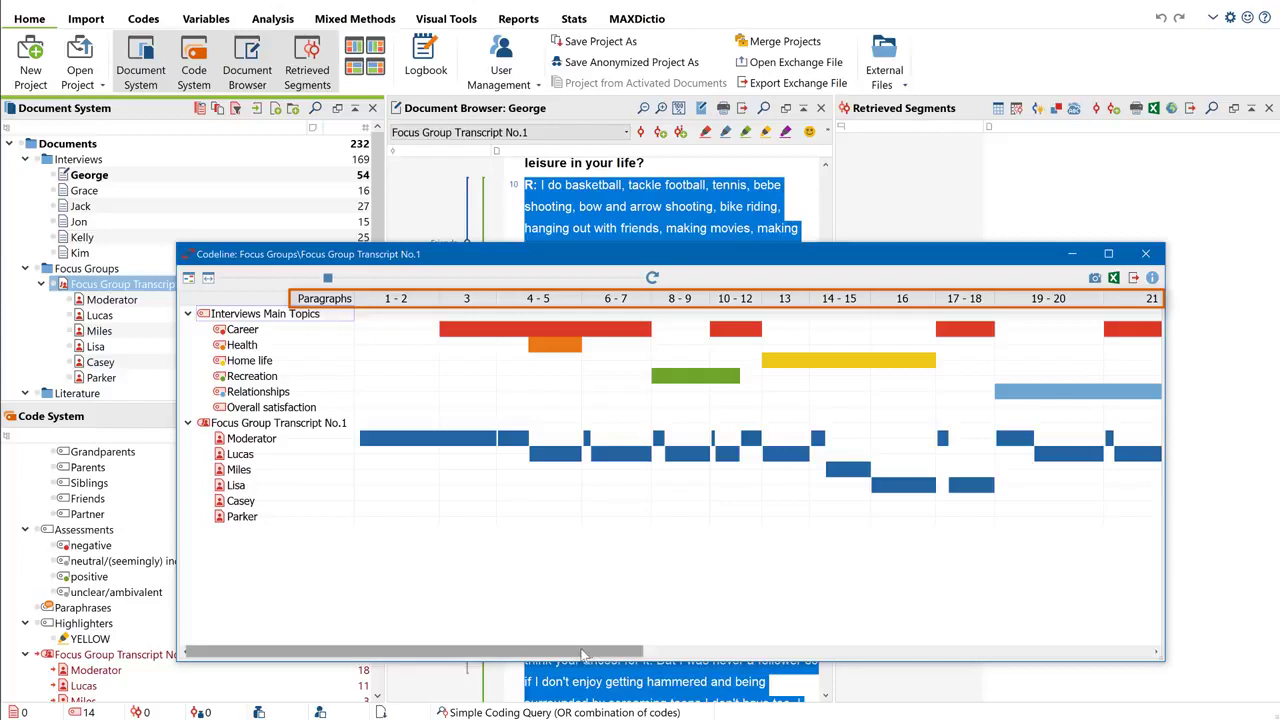
# Show all codeline paragraphs at equal width, fit the codeline to the window width, and close it
pyautogui.moveTo(582, 652)
pyautogui.mouseDown()
pyautogui.moveTo(895, 652)
pyautogui.moveTo(863, 627)
pyautogui.moveTo(564, 668)
pyautogui.mouseUp()
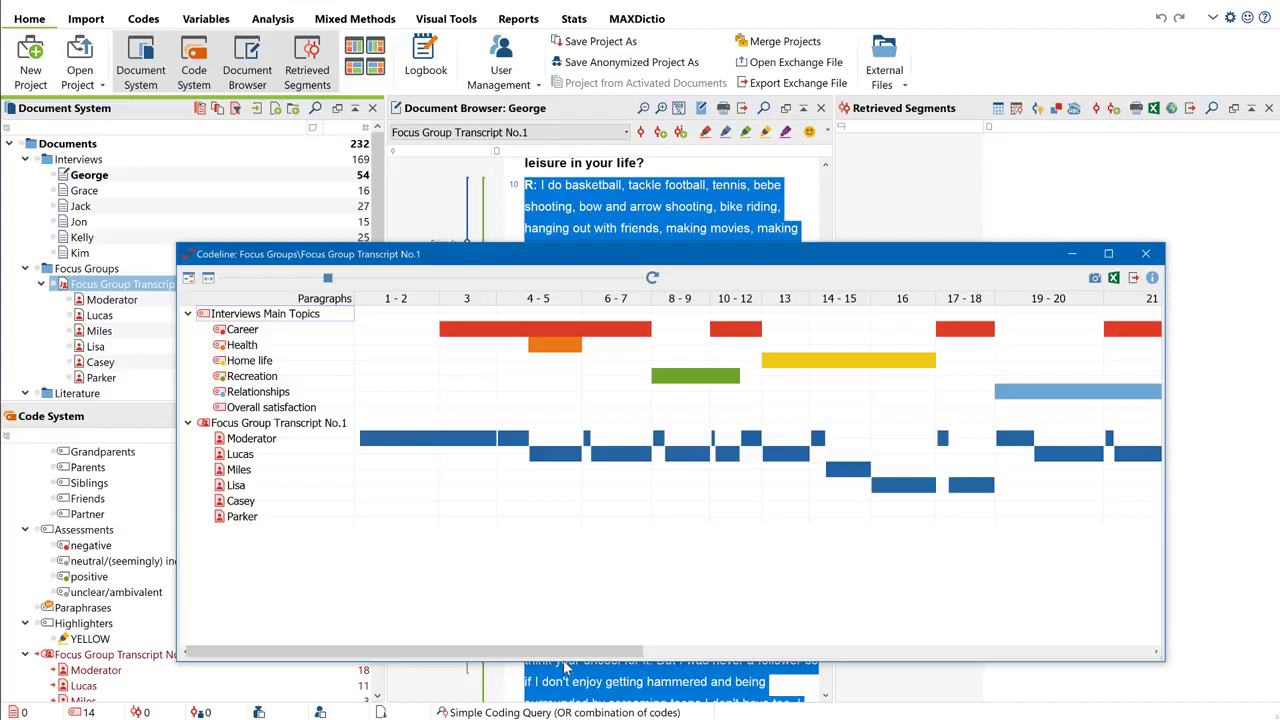
pyautogui.click(189, 278)
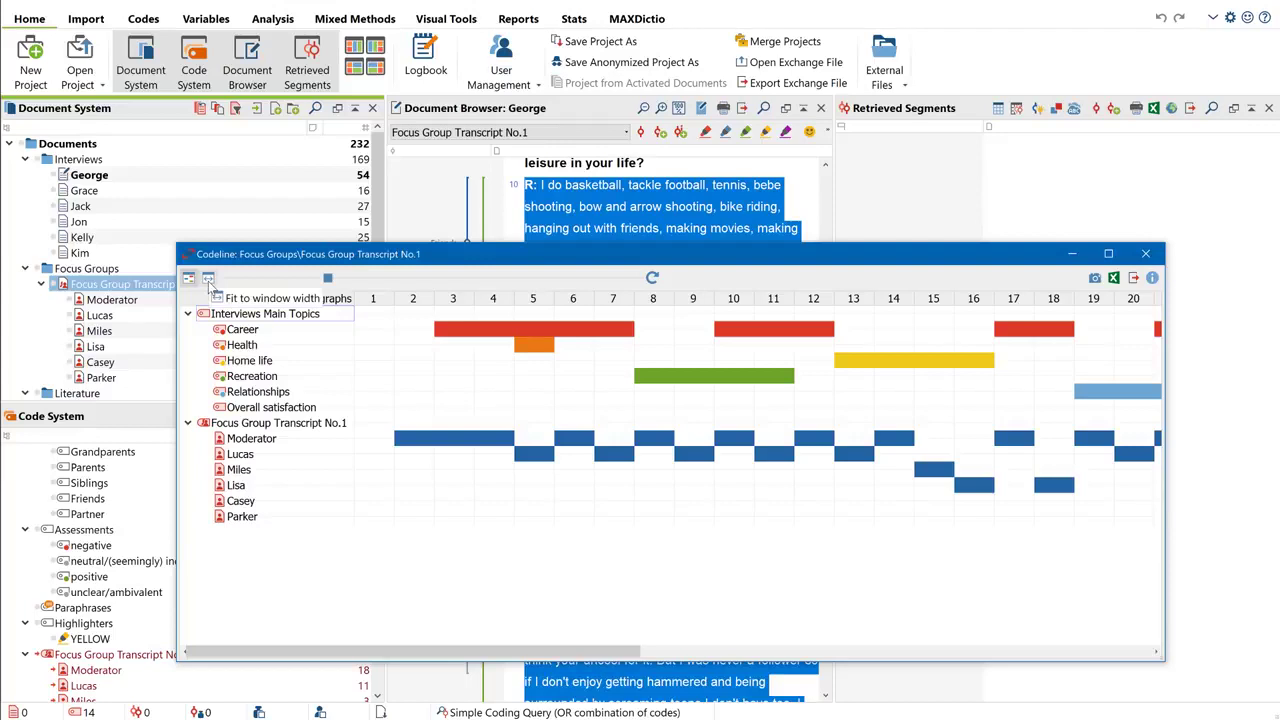
pyautogui.click(208, 279)
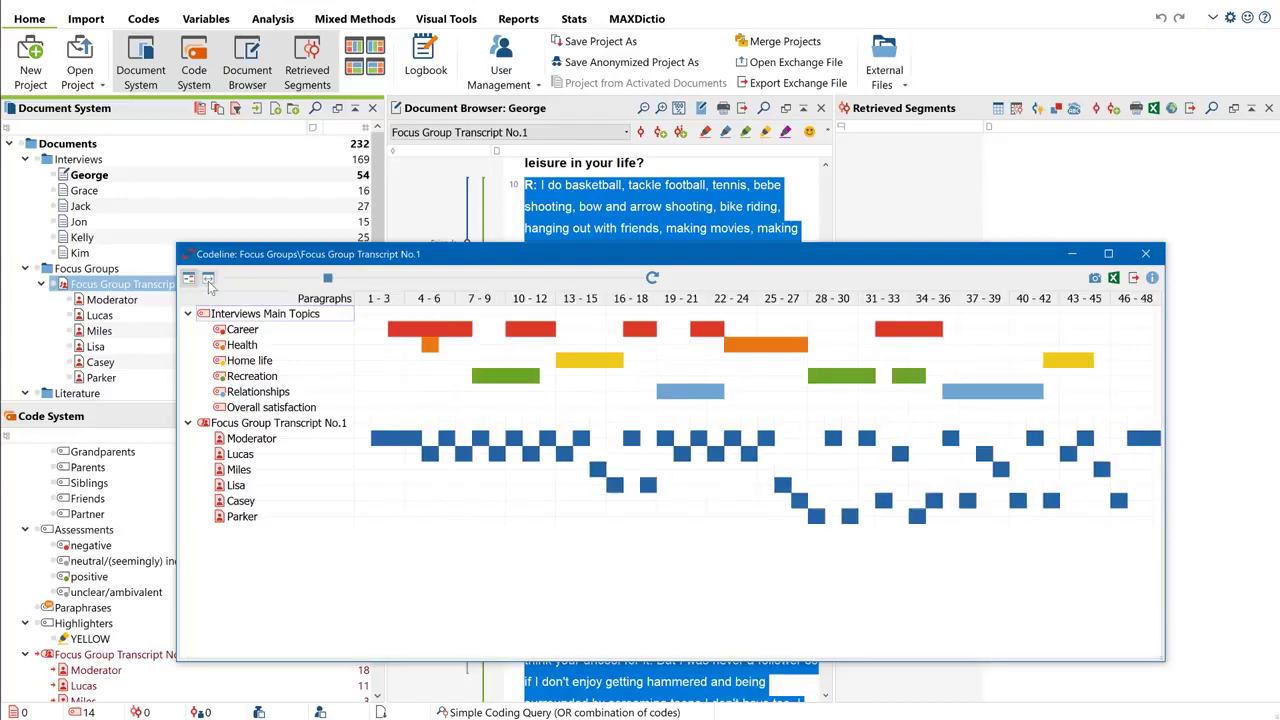
pyautogui.doubleClick(190, 256)
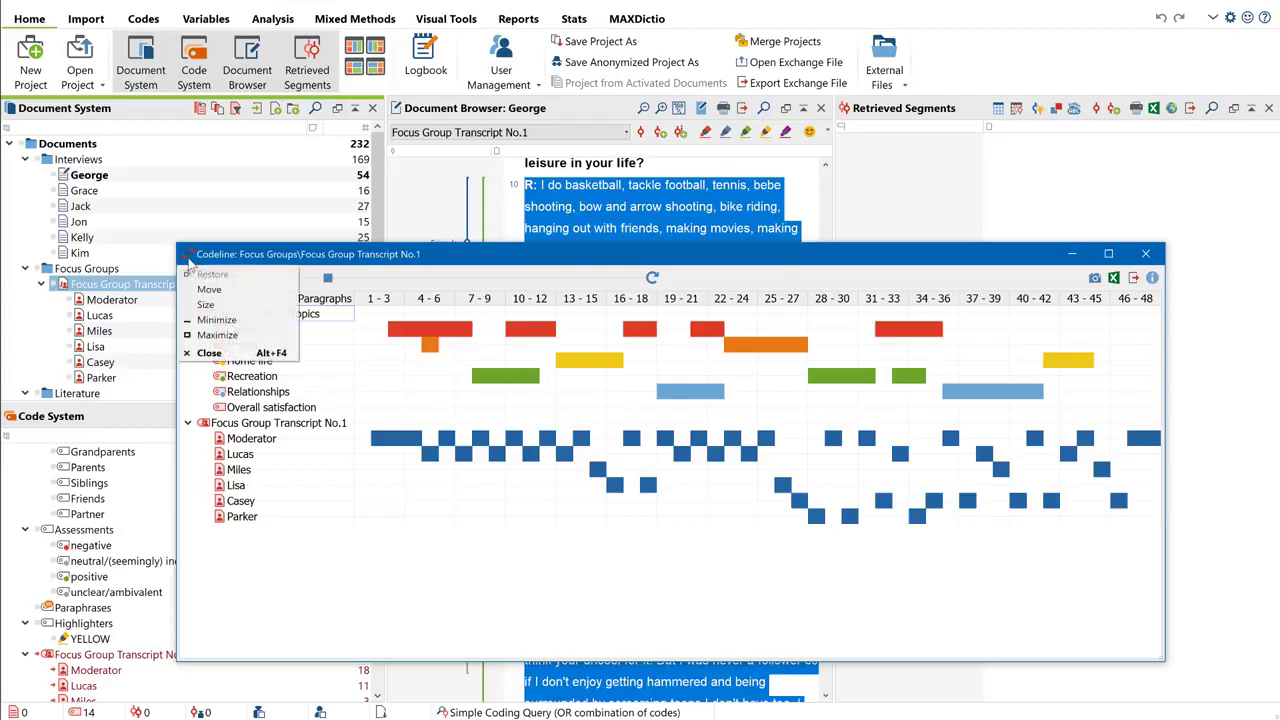
# Activate all documents in the Interviews group and create a Document Comparison Chart only for activated documents and codes
pyautogui.click(44, 159)
pyautogui.click(428, 22)
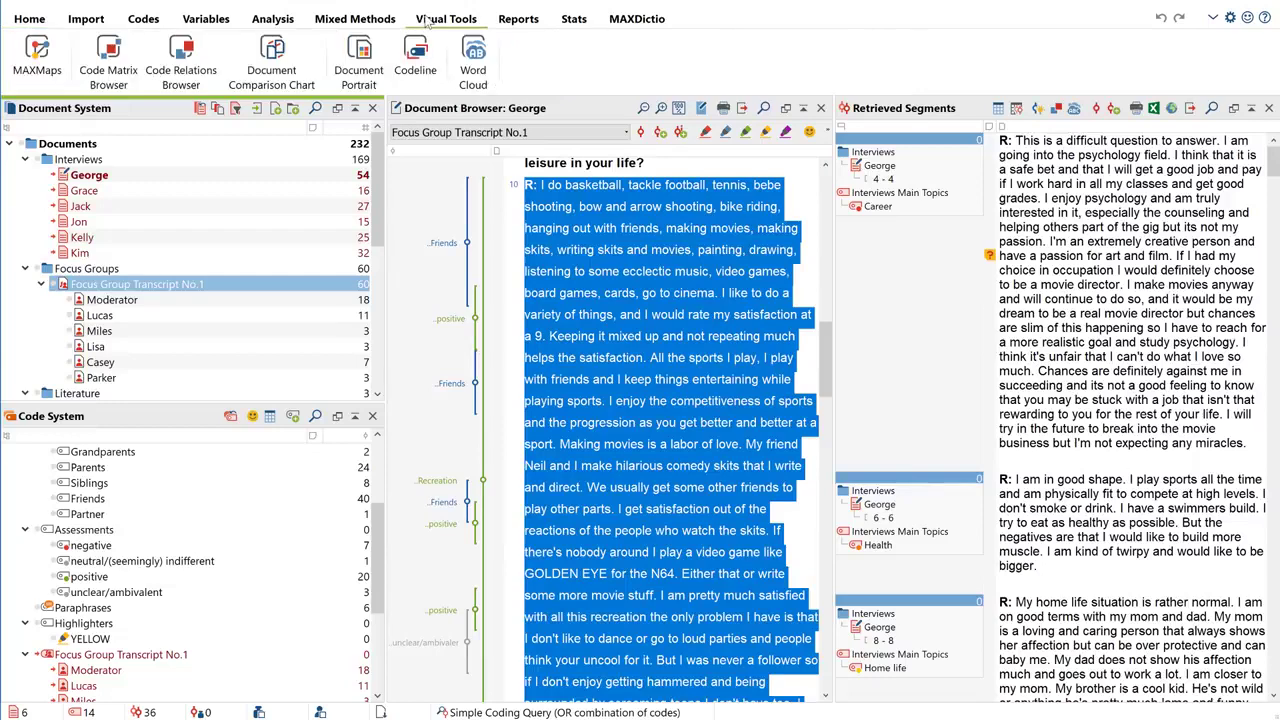
pyautogui.click(281, 88)
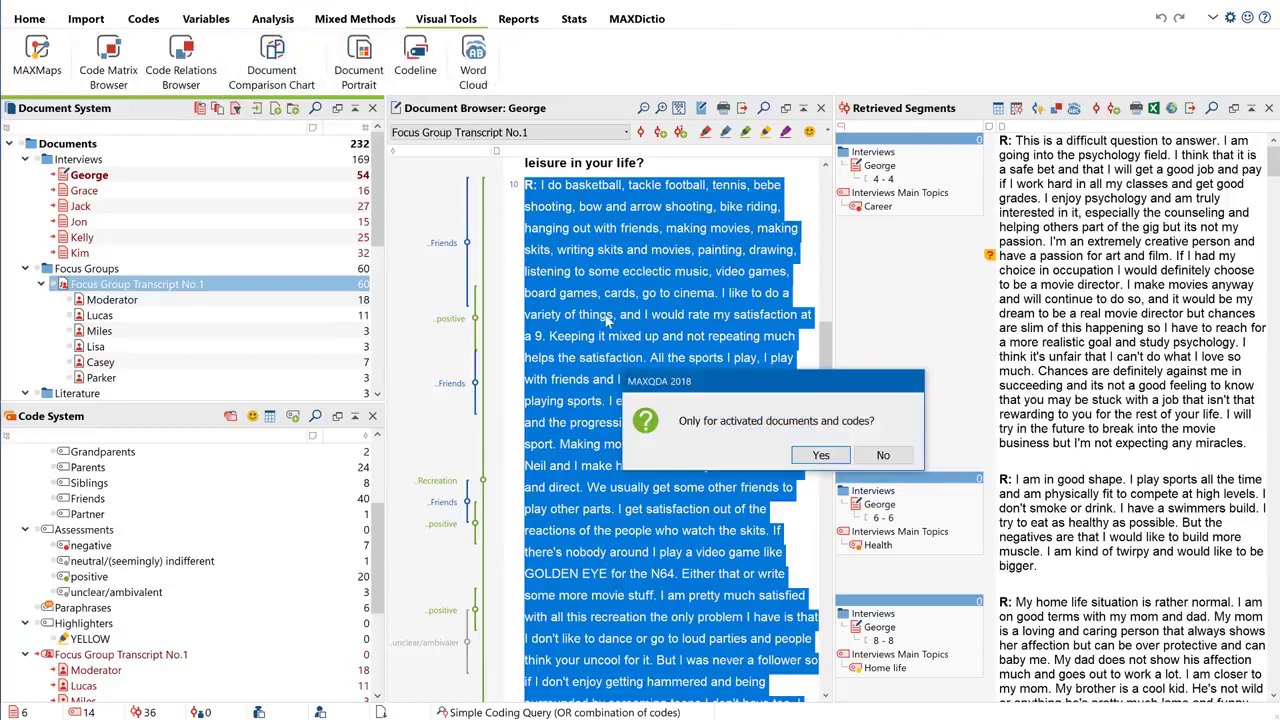
pyautogui.click(803, 460)
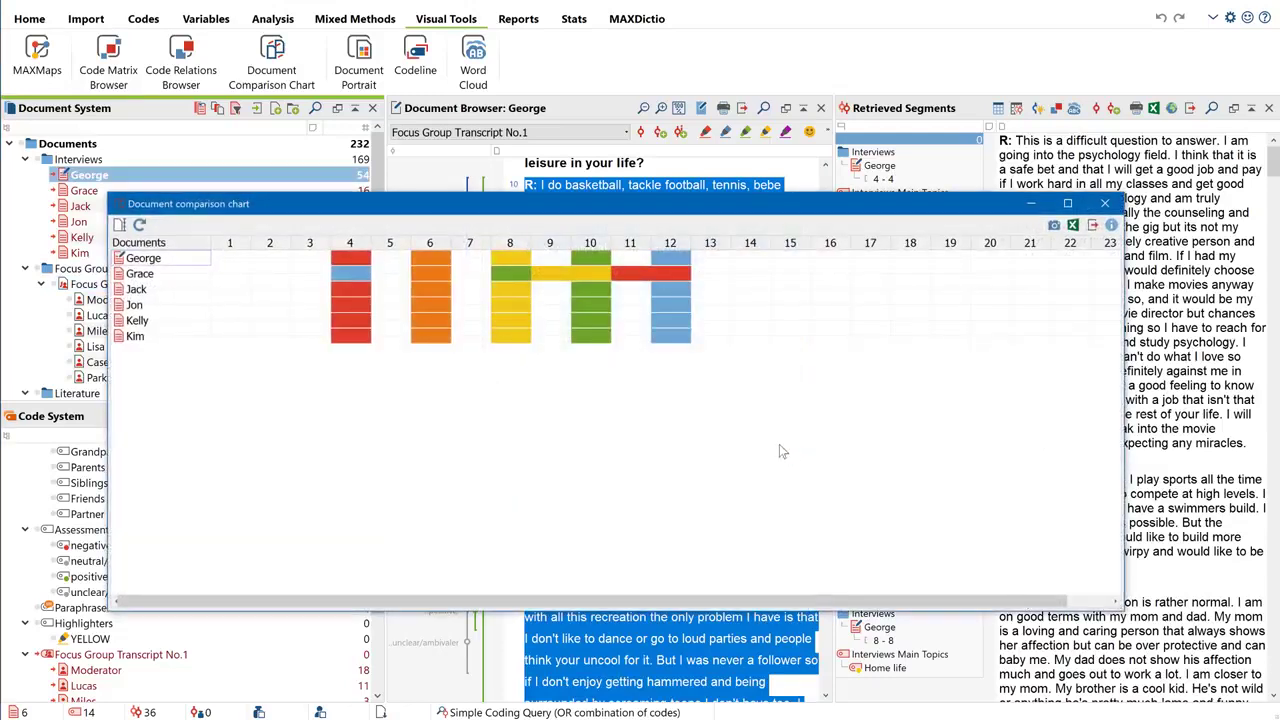
# Switch the document comparison chart to reflect the length of the coded paragraphs, examine the code sequence, and close the chart
pyautogui.click(121, 228)
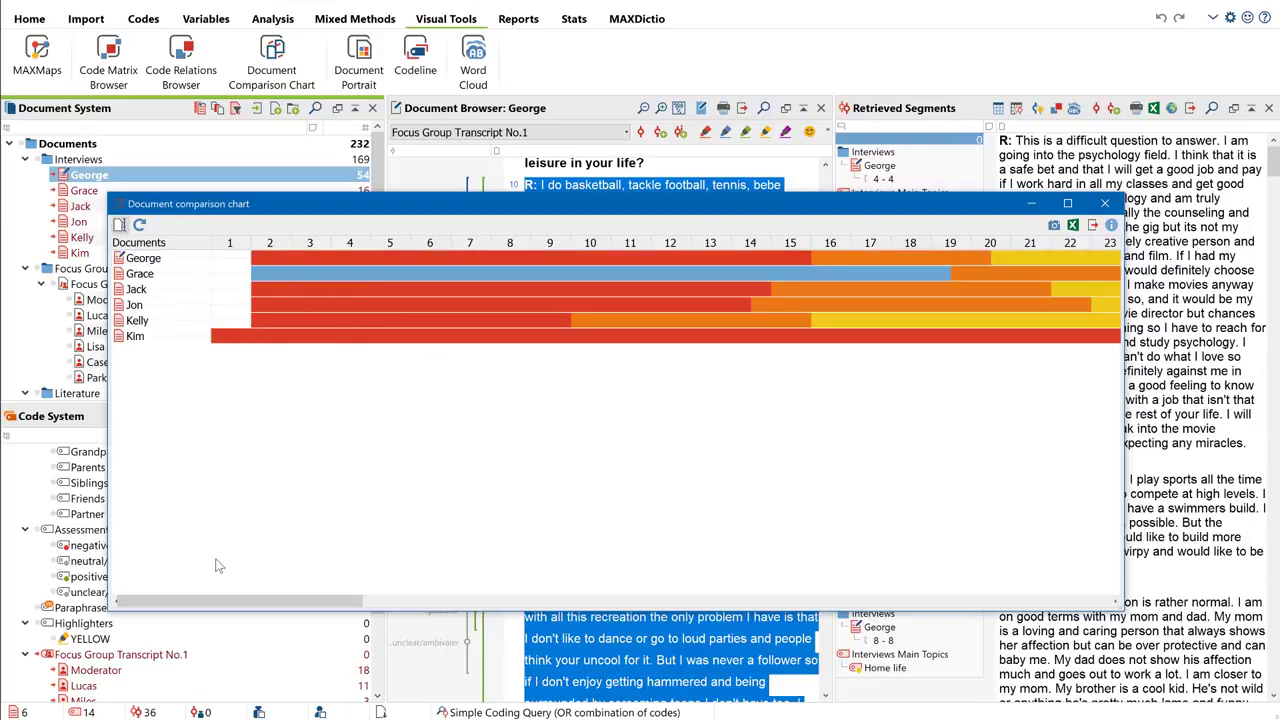
pyautogui.moveTo(216, 601); pyautogui.dragTo(546, 601)
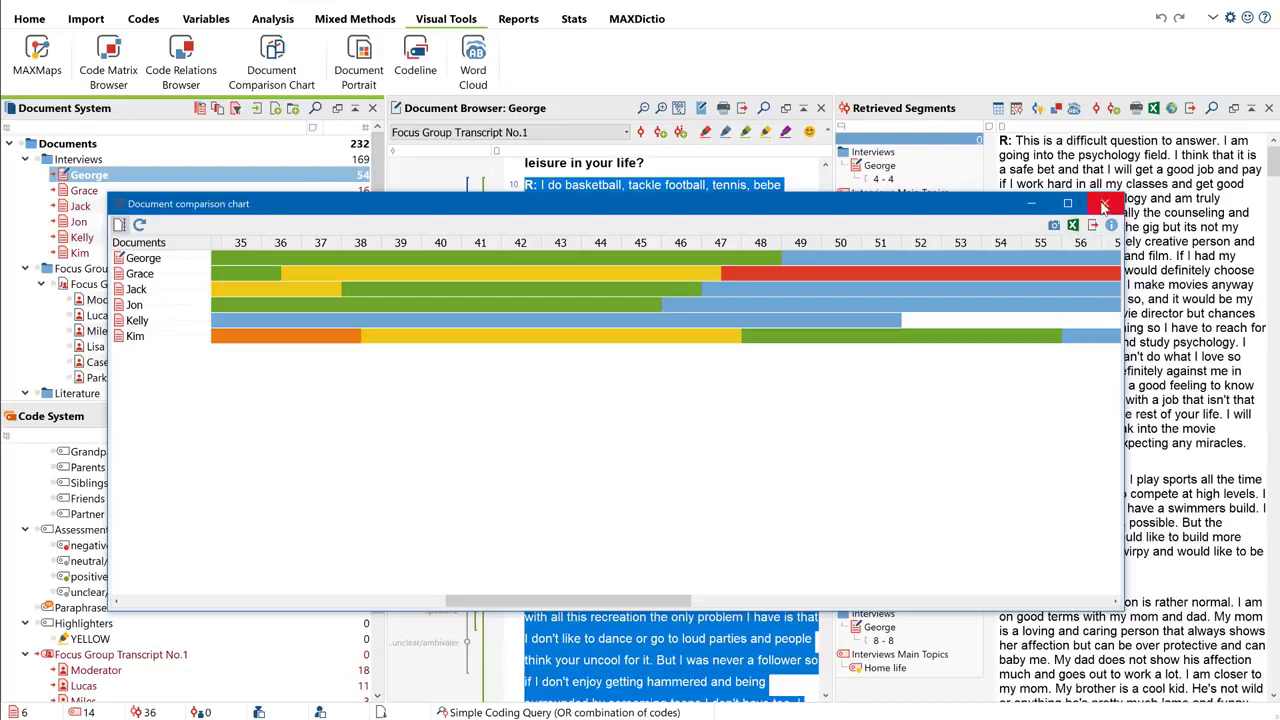
pyautogui.click(1104, 203)
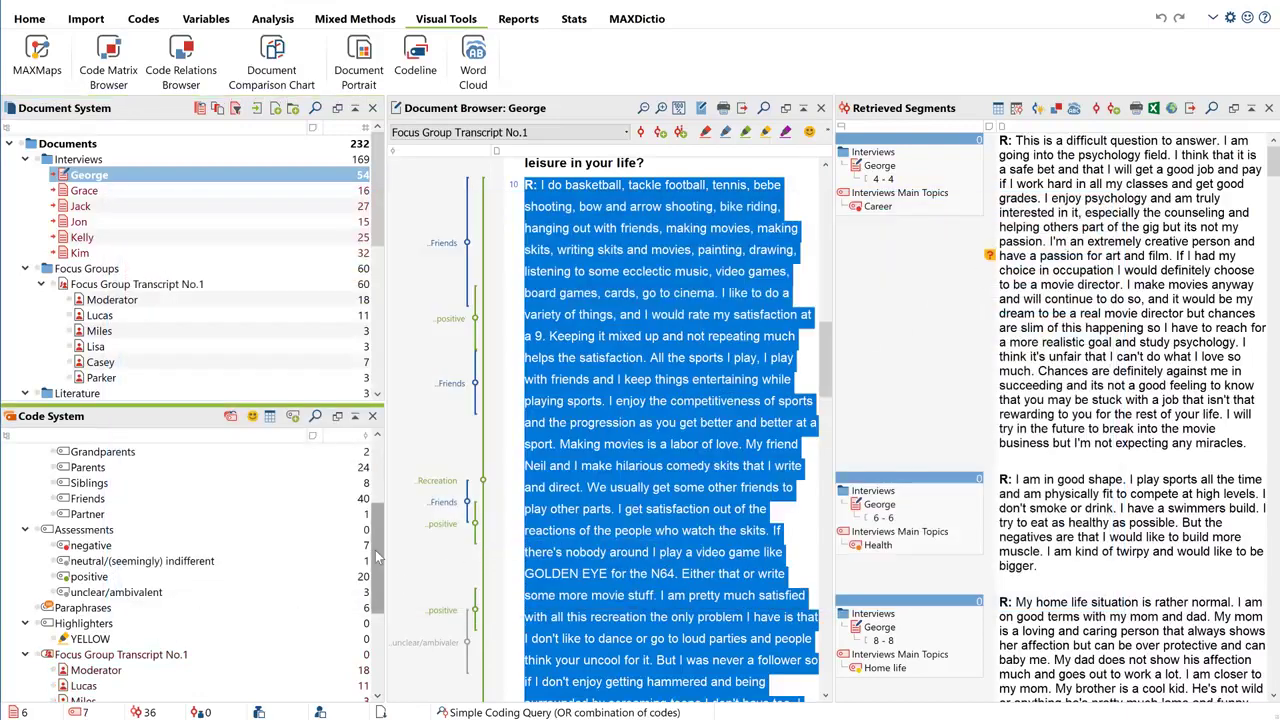
# Activate the People codes instead of Interviews Main Topics and create a Code Matrix Browser with documents as columns, only for activated documents and codes
pyautogui.scroll(3, 340, 552)
pyautogui.click(47, 471)
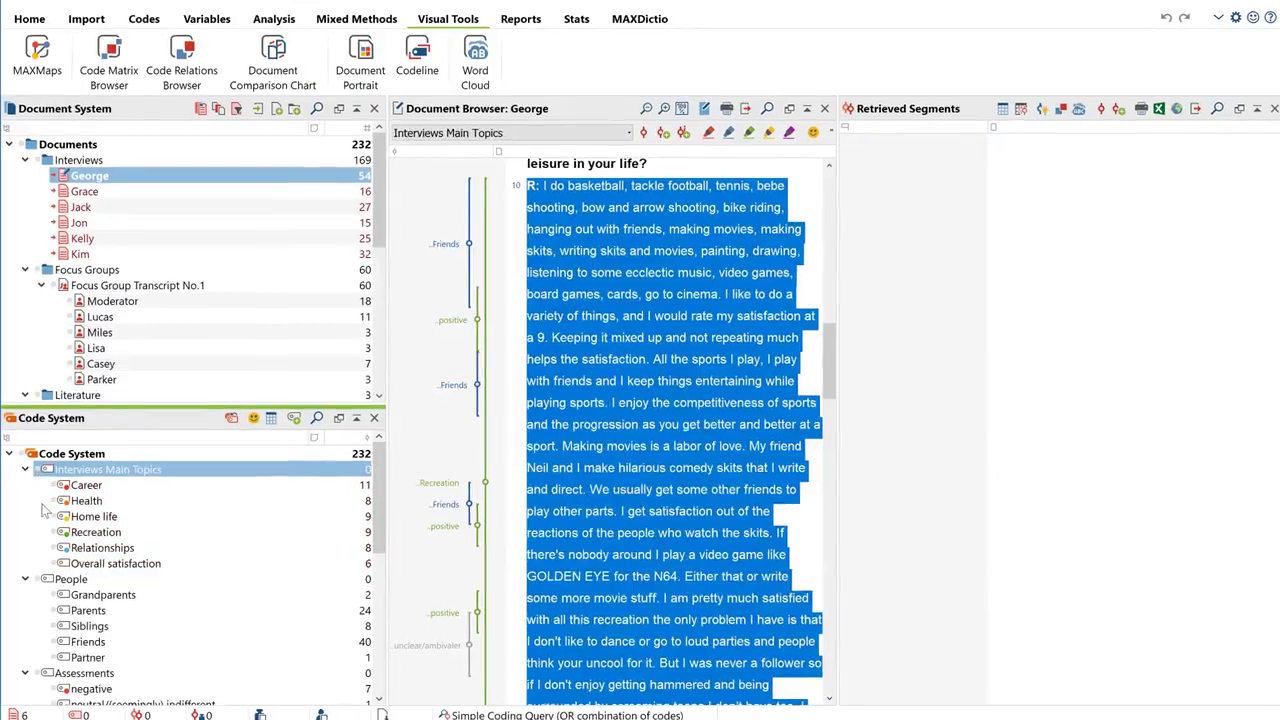
pyautogui.click(40, 576)
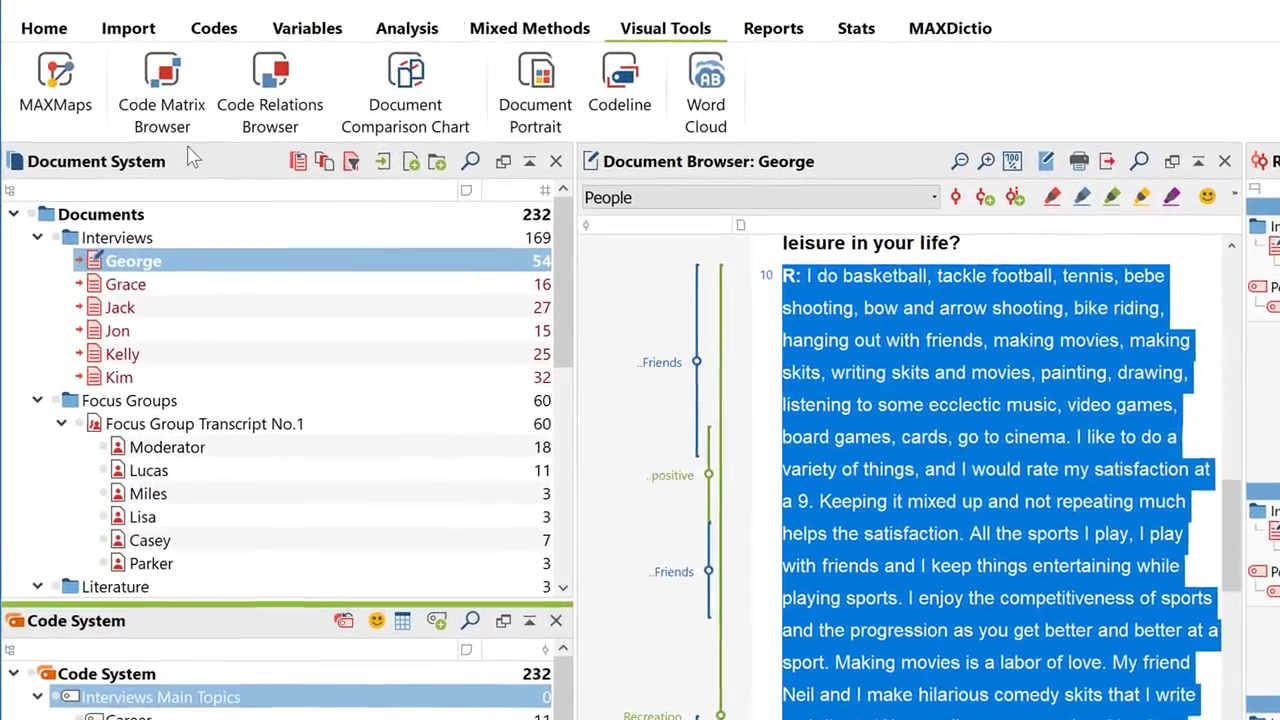
pyautogui.click(184, 138)
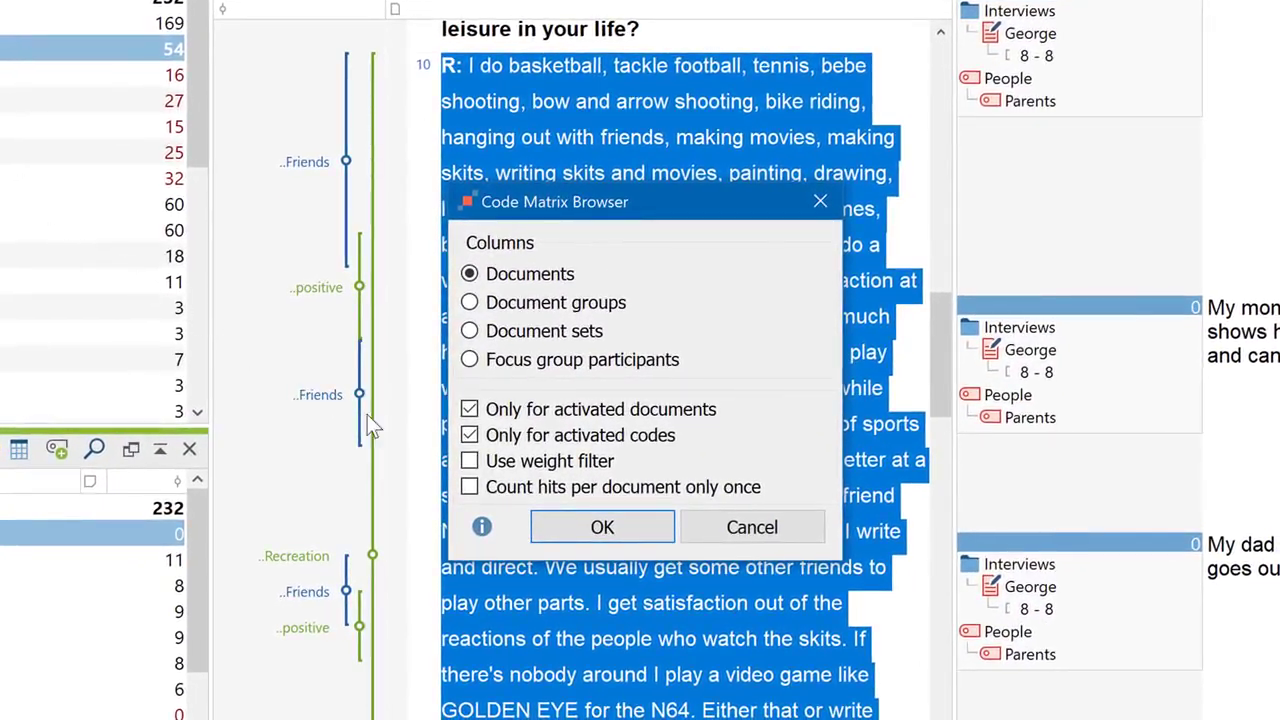
pyautogui.click(554, 524)
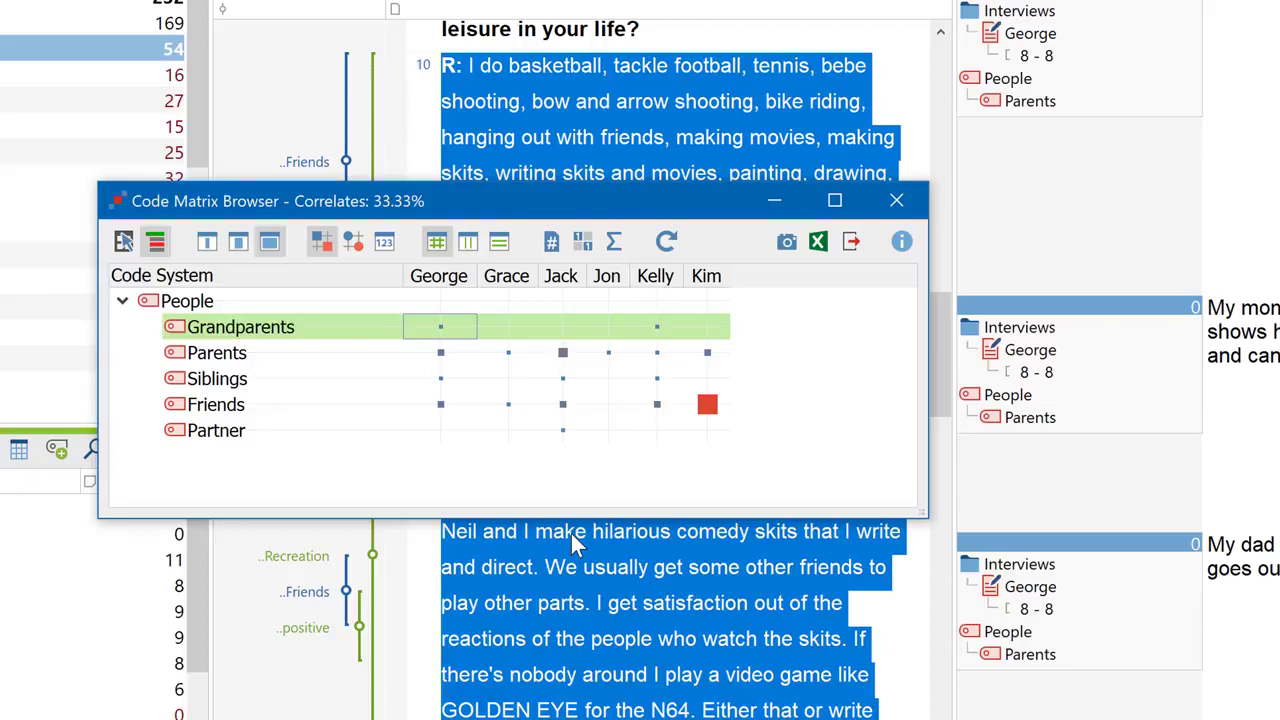
# Display the matrix nodes as numeric values and turn the row and column sums on and off again
pyautogui.click(392, 256)
pyautogui.click(614, 248)
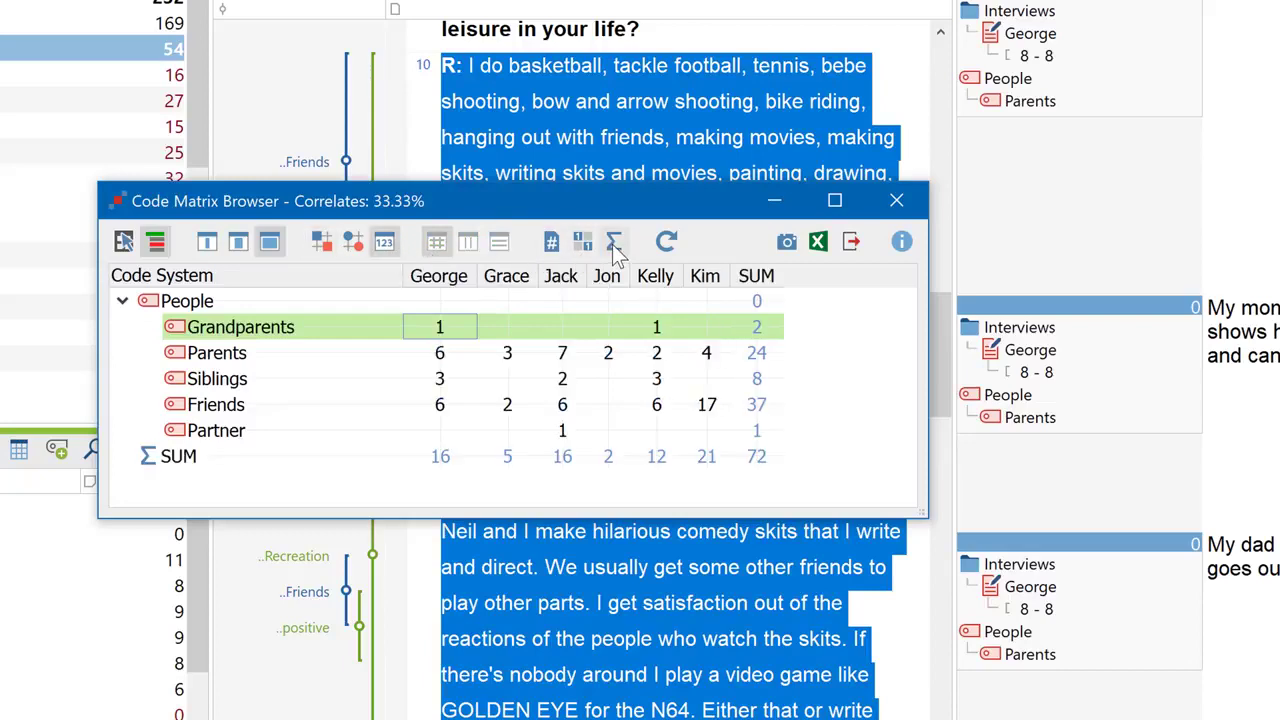
pyautogui.click(614, 247)
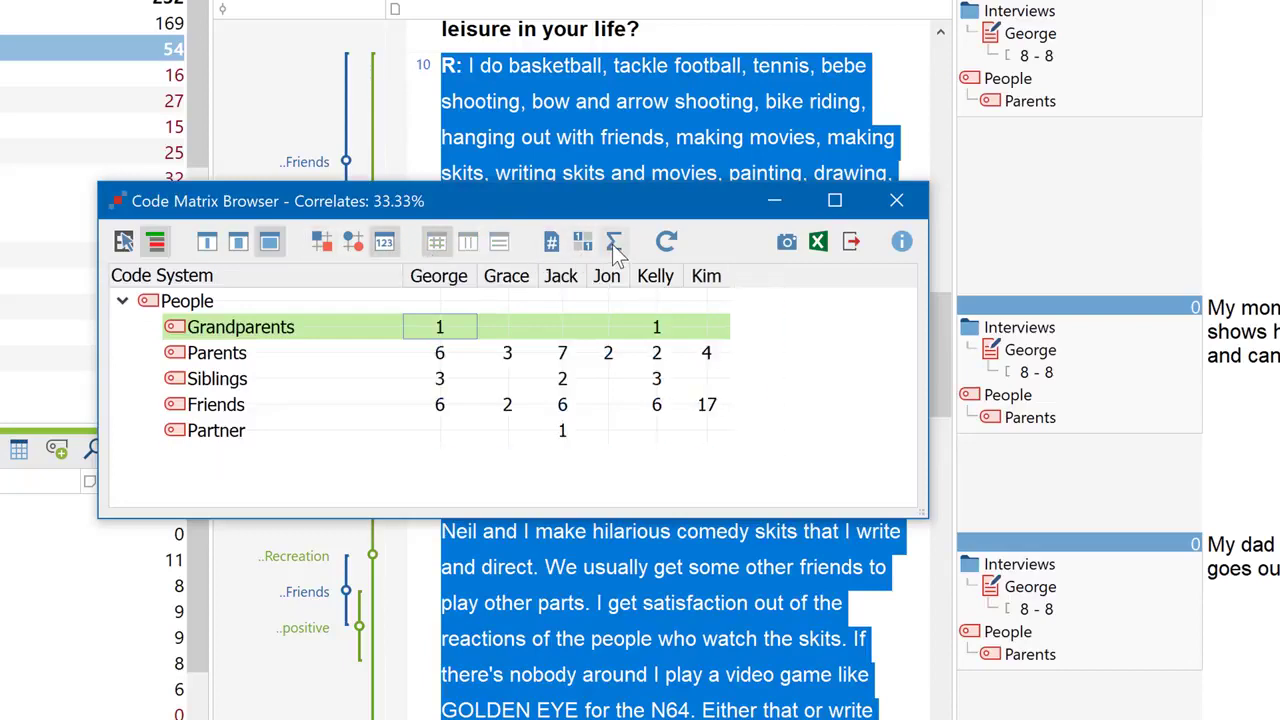
# Return the matrix nodes to squares, comparing with numeric values, and calculate the symbol sizes by column and by row
pyautogui.click(324, 248)
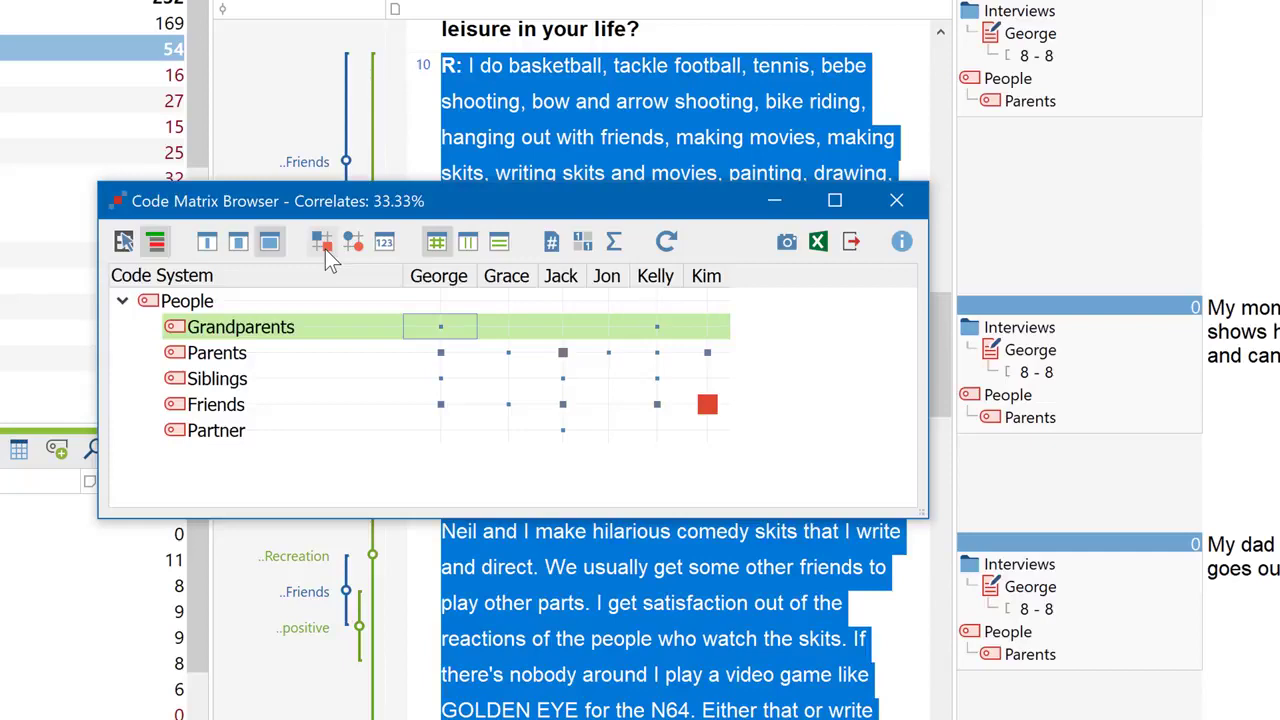
pyautogui.click(384, 241)
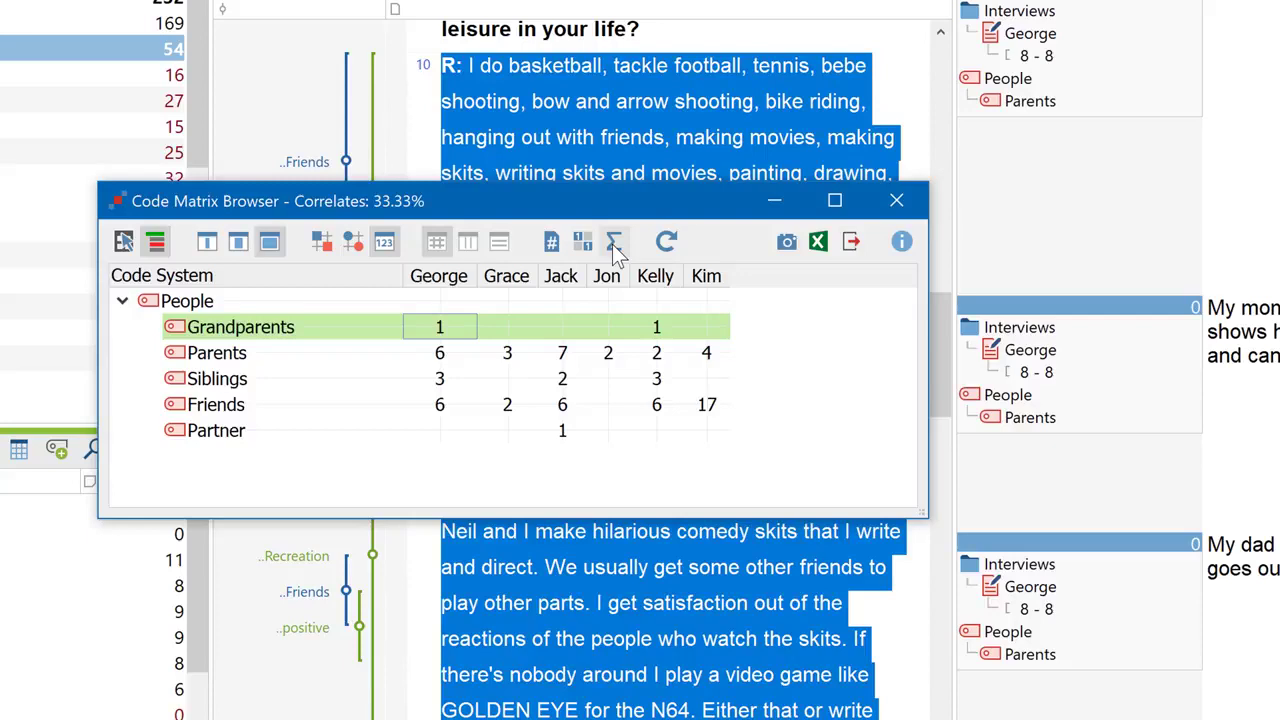
pyautogui.click(321, 241)
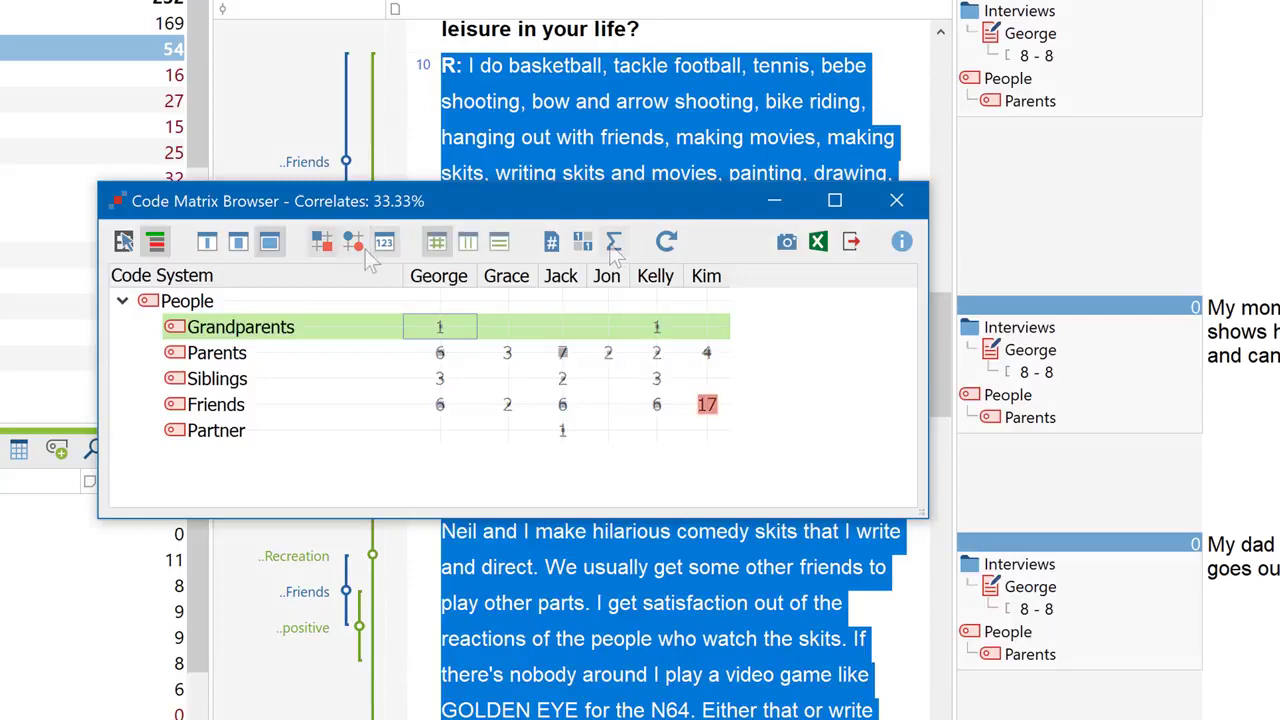
pyautogui.click(471, 246)
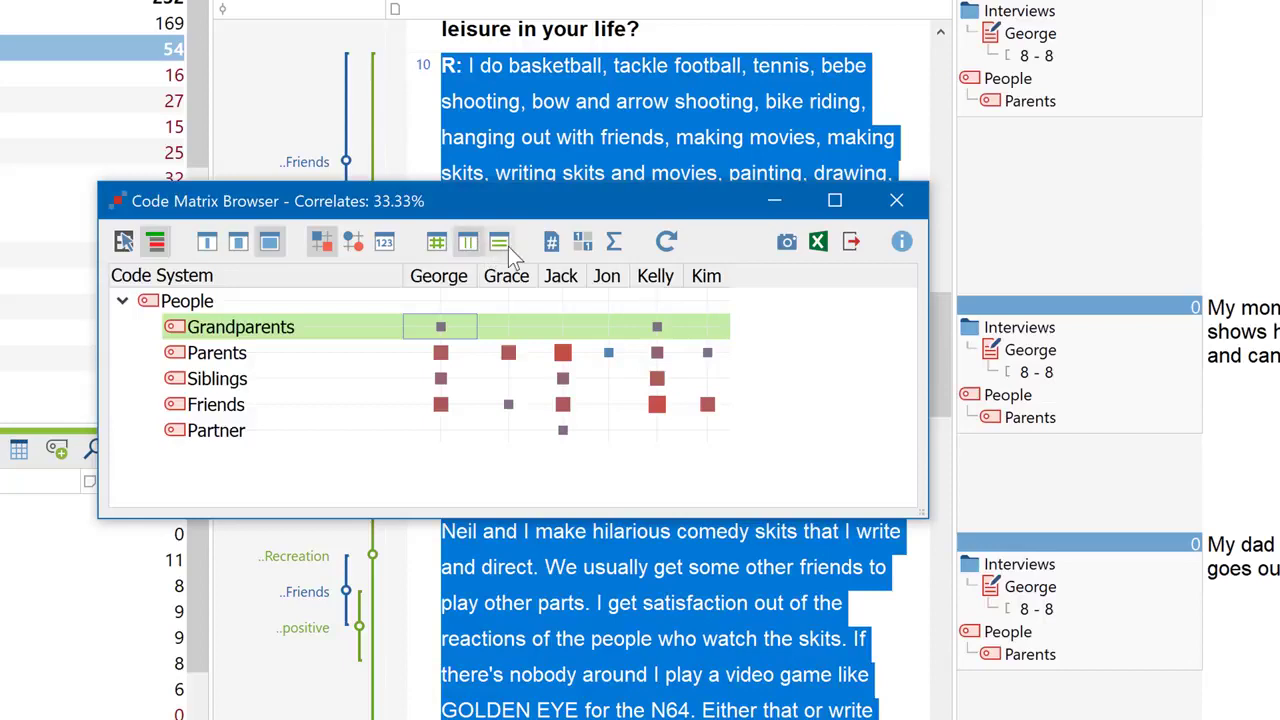
pyautogui.click(508, 246)
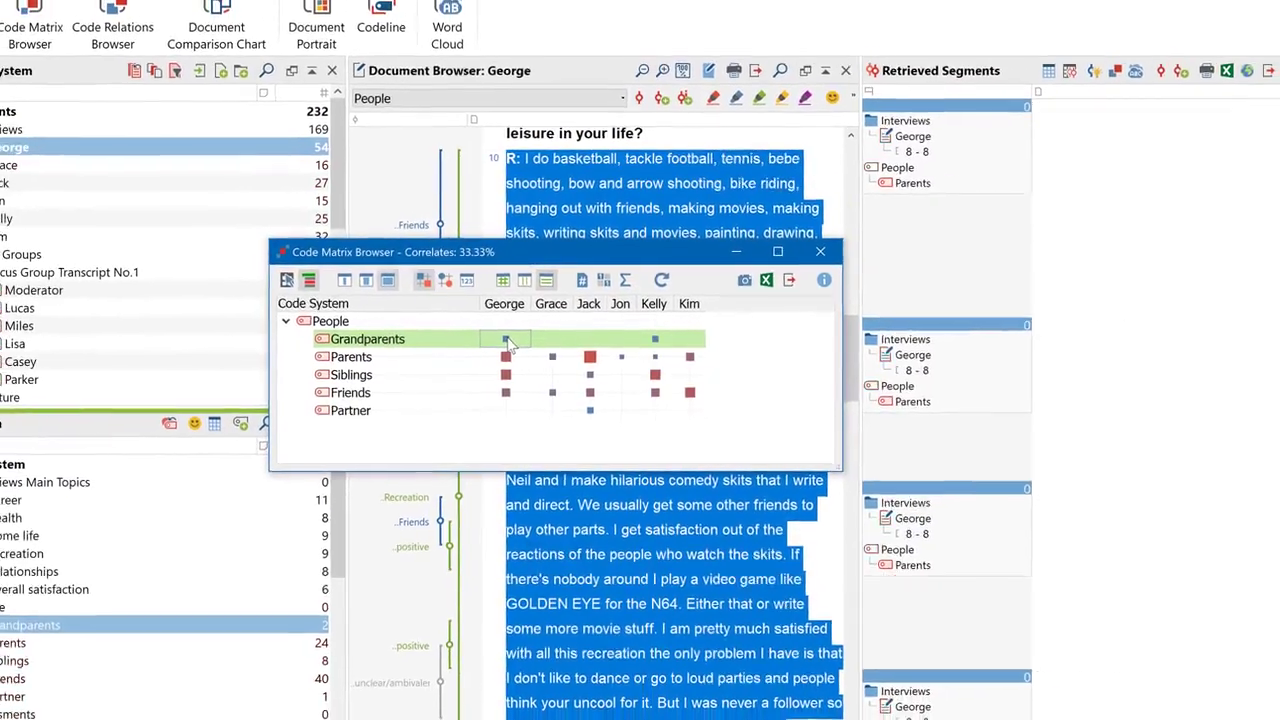
# Retrieve the matrix segments for Grandparents and Parents in the first interview, Siblings in the third and Friends in the fifth
pyautogui.doubleClick(479, 334)
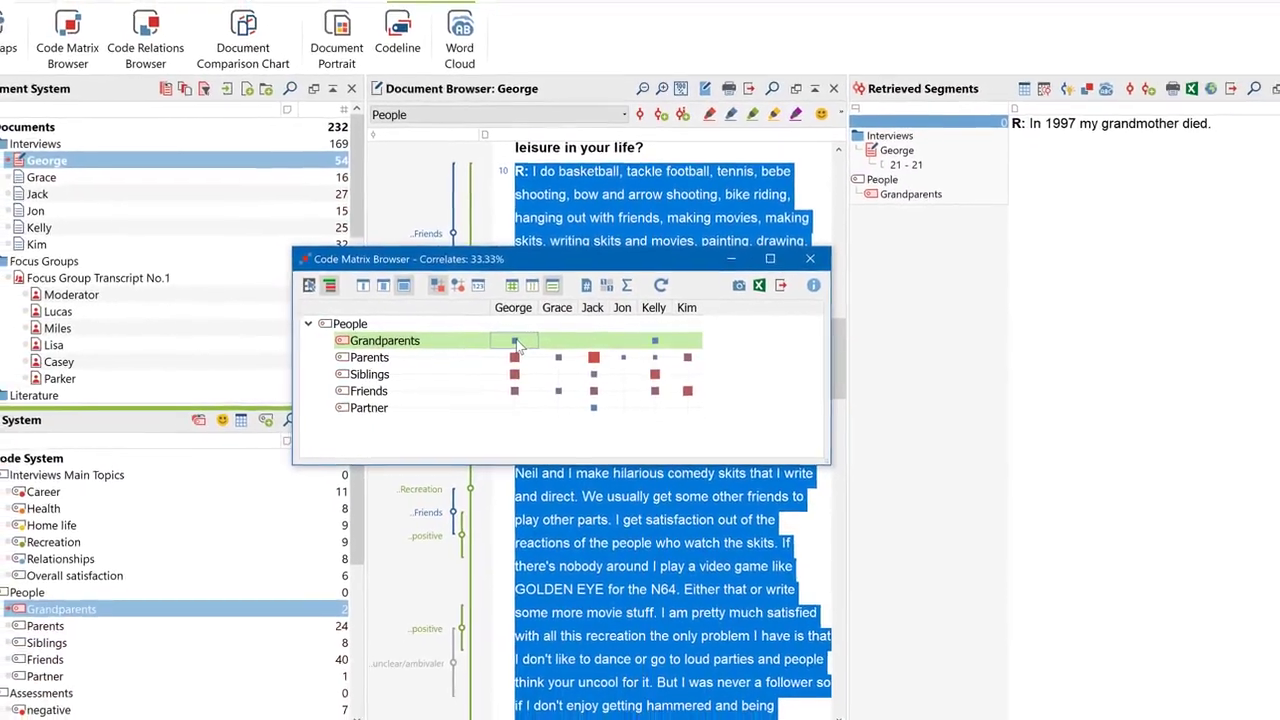
pyautogui.doubleClick(520, 357)
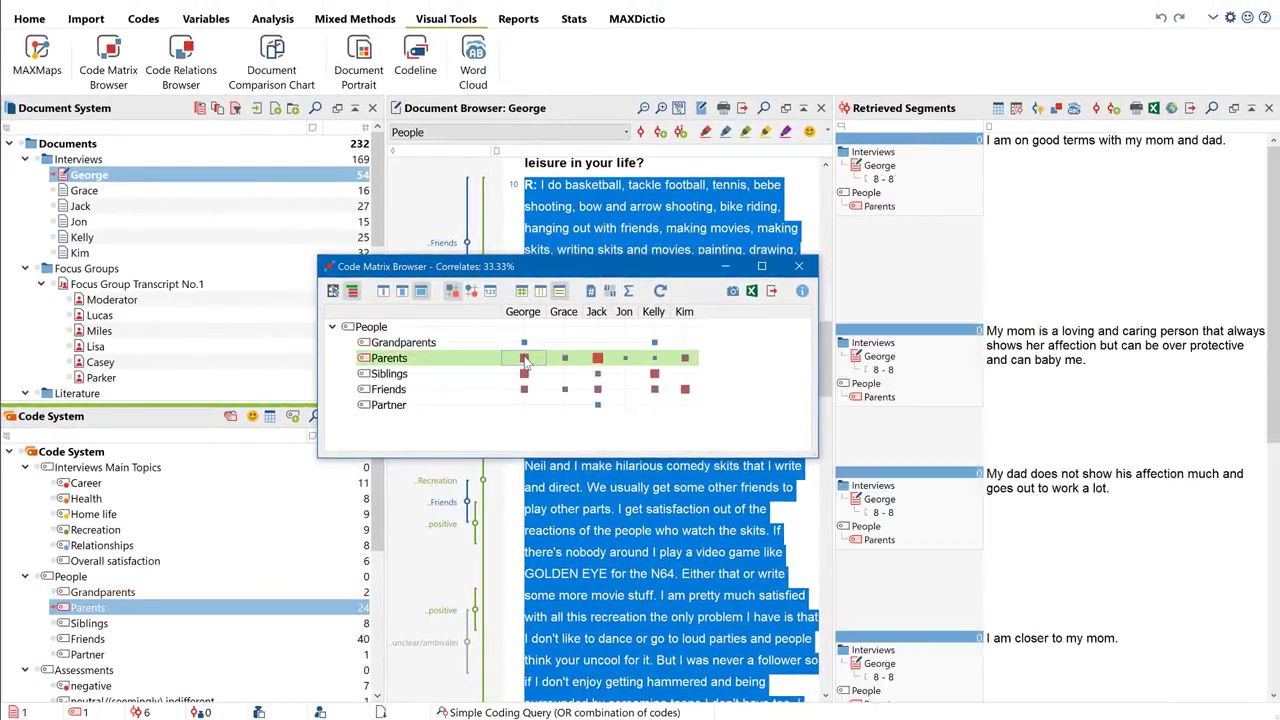
pyautogui.doubleClick(597, 374)
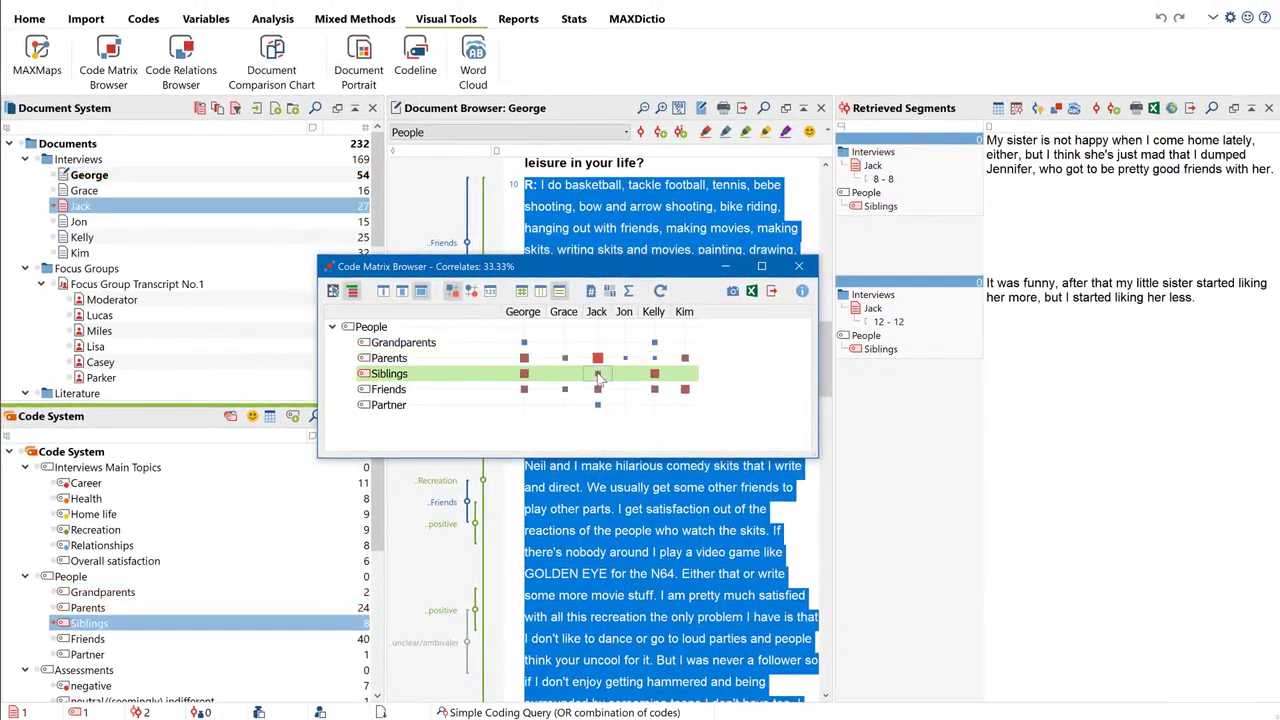
pyautogui.doubleClick(650, 389)
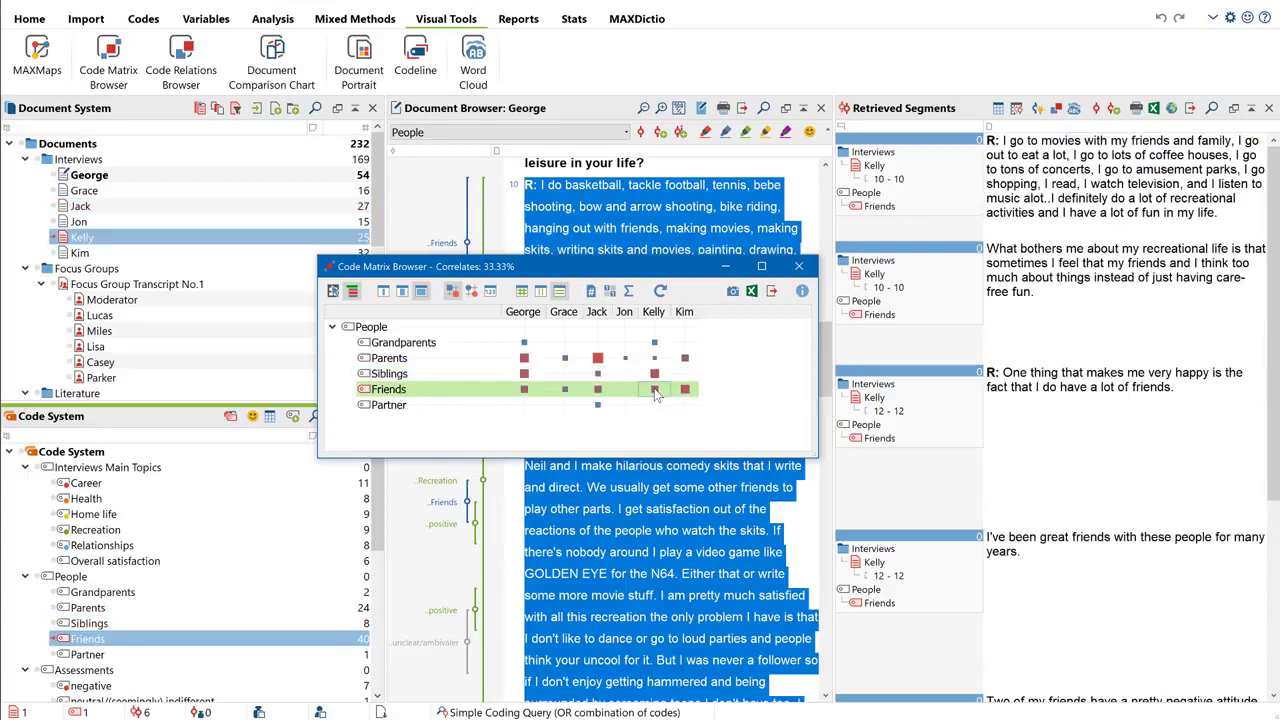
# Open the Interactive Quote Matrix, review the Siblings and Parents quotes, and close both it and the Code Matrix Browser
pyautogui.click(334, 291)
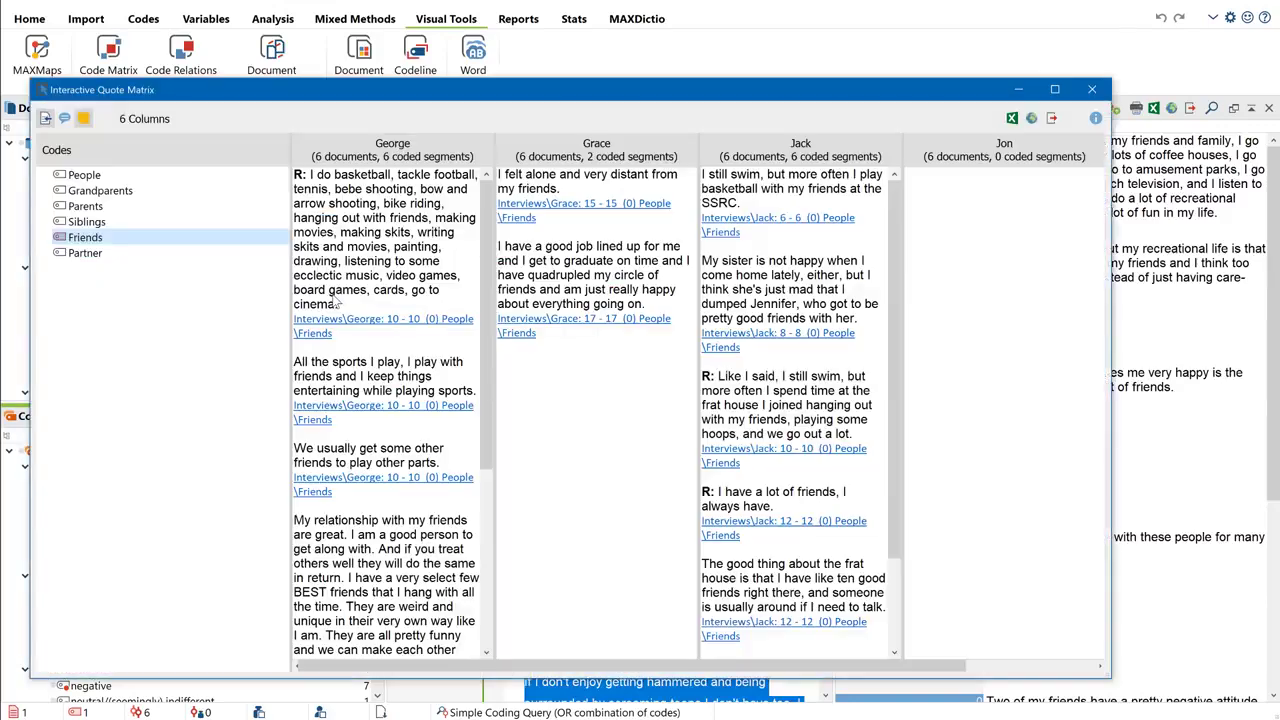
pyautogui.click(167, 222)
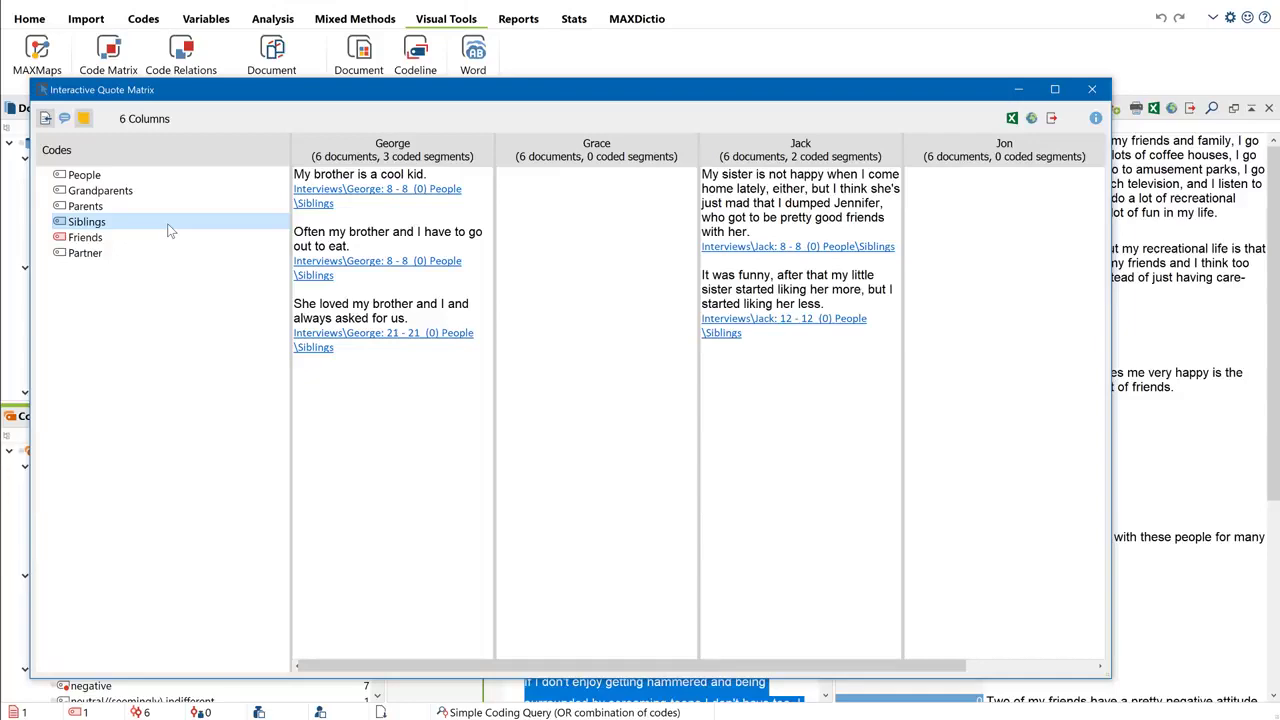
pyautogui.click(150, 208)
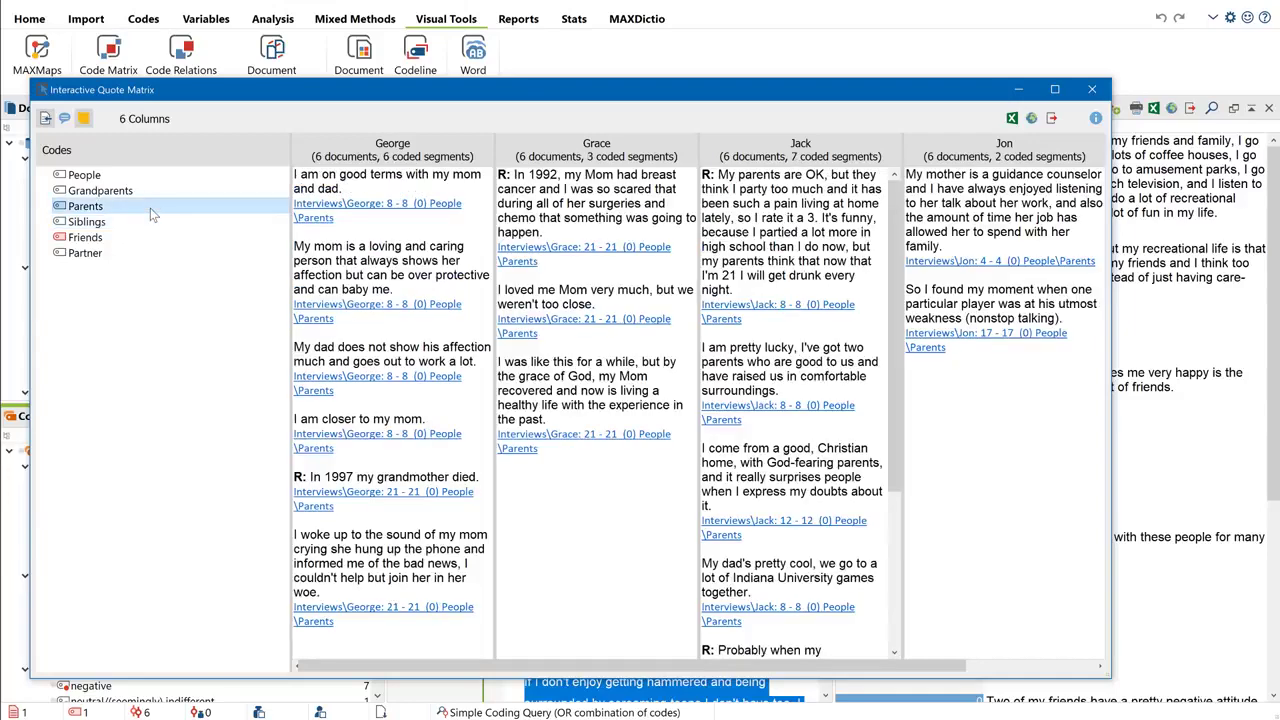
pyautogui.doubleClick(44, 92)
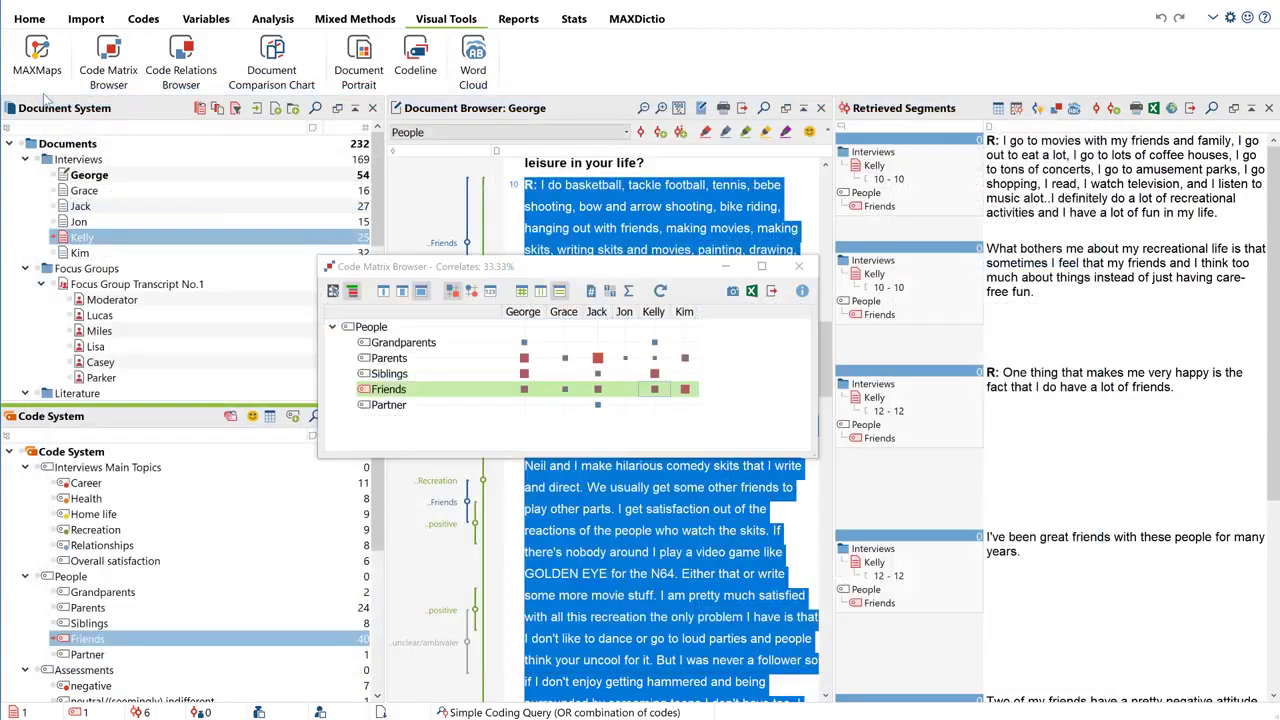
pyautogui.doubleClick(329, 267)
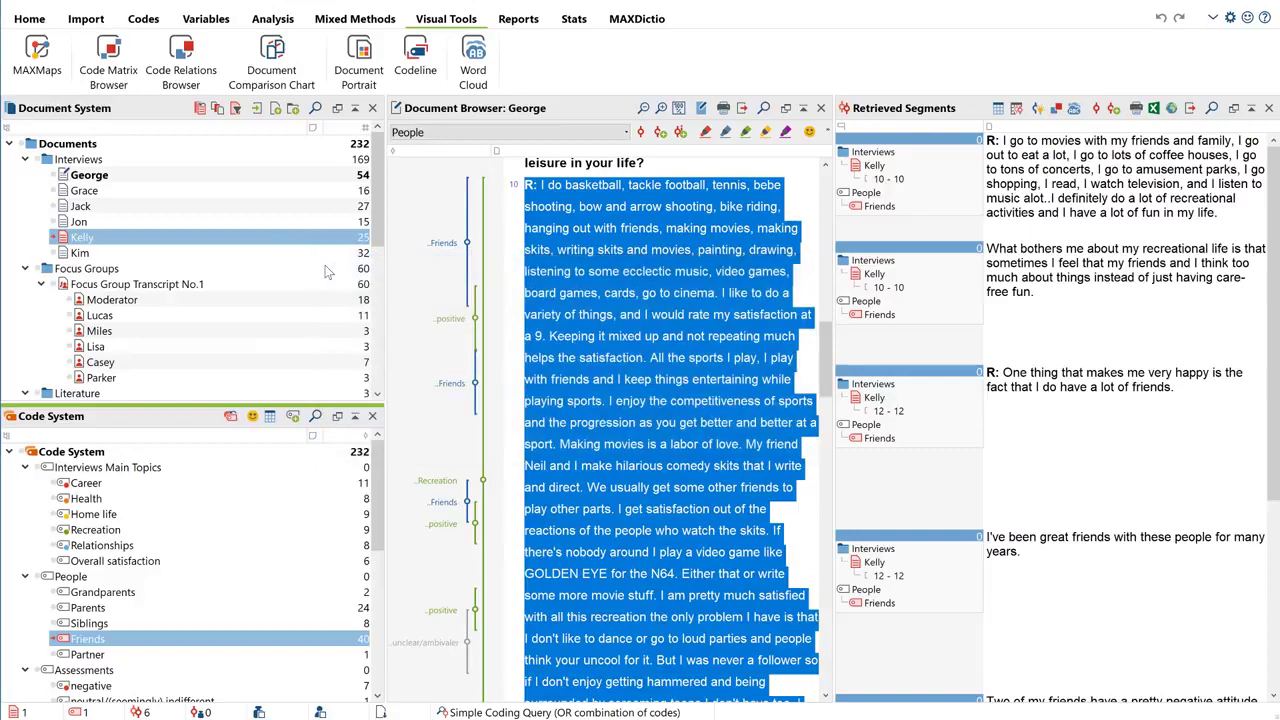
# Activate all documents in the Interviews group and activate the Assessments codes instead of Friends
pyautogui.keyDown('ctrl'); pyautogui.click(46, 160); pyautogui.keyUp('ctrl')
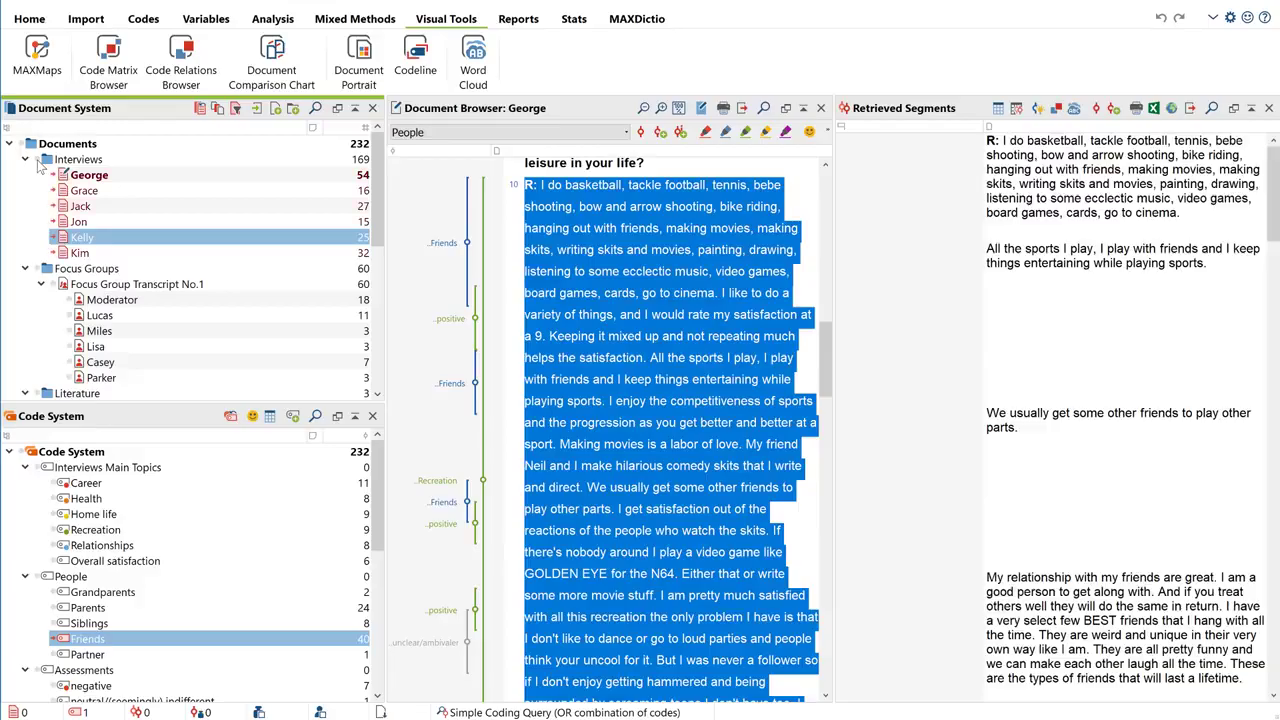
pyautogui.click(87, 639)
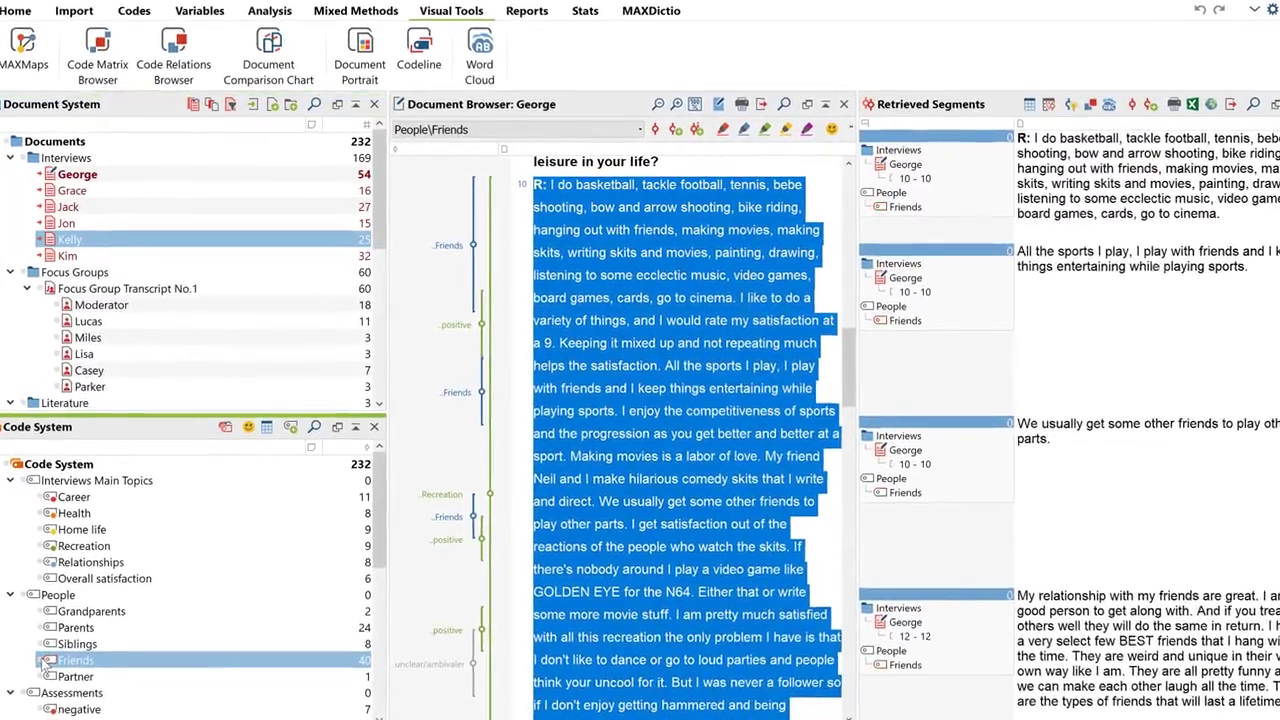
pyautogui.click(20, 707)
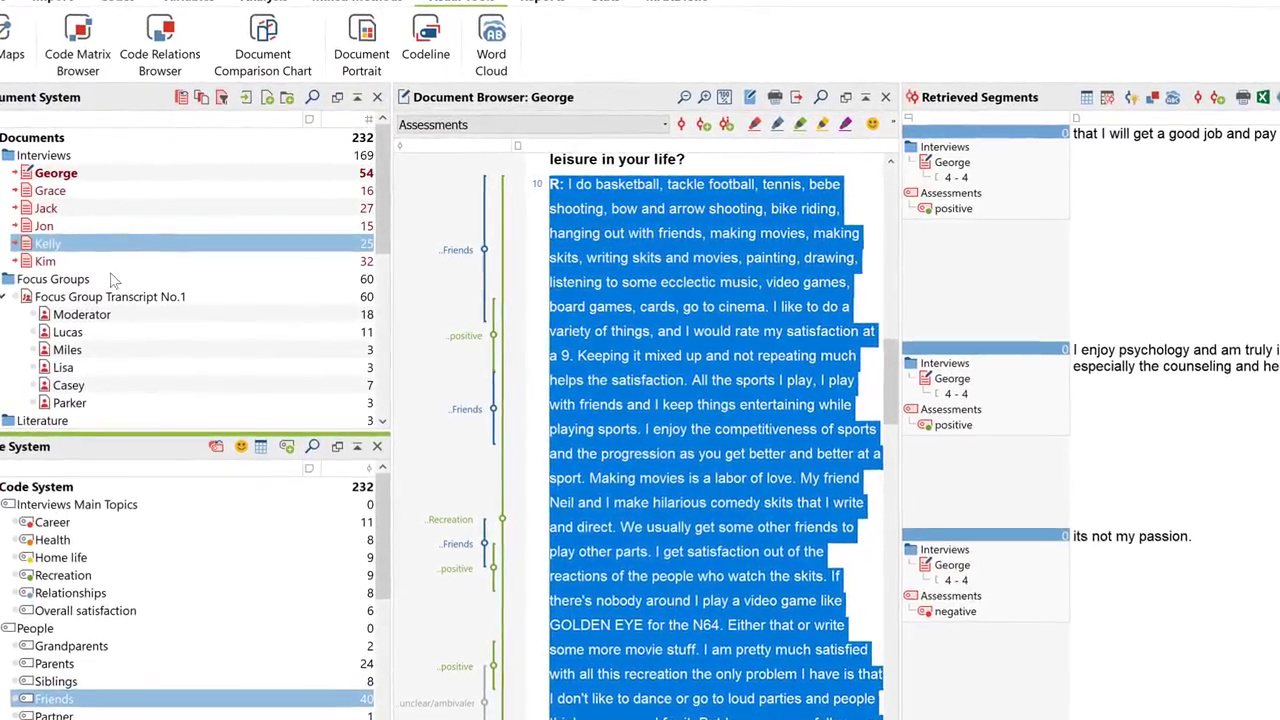
# Create a Code Relations Browser for activated documents, with the activated Interviews Main Topics codes as rows and only Assessments as the top-level column code
pyautogui.click(157, 62)
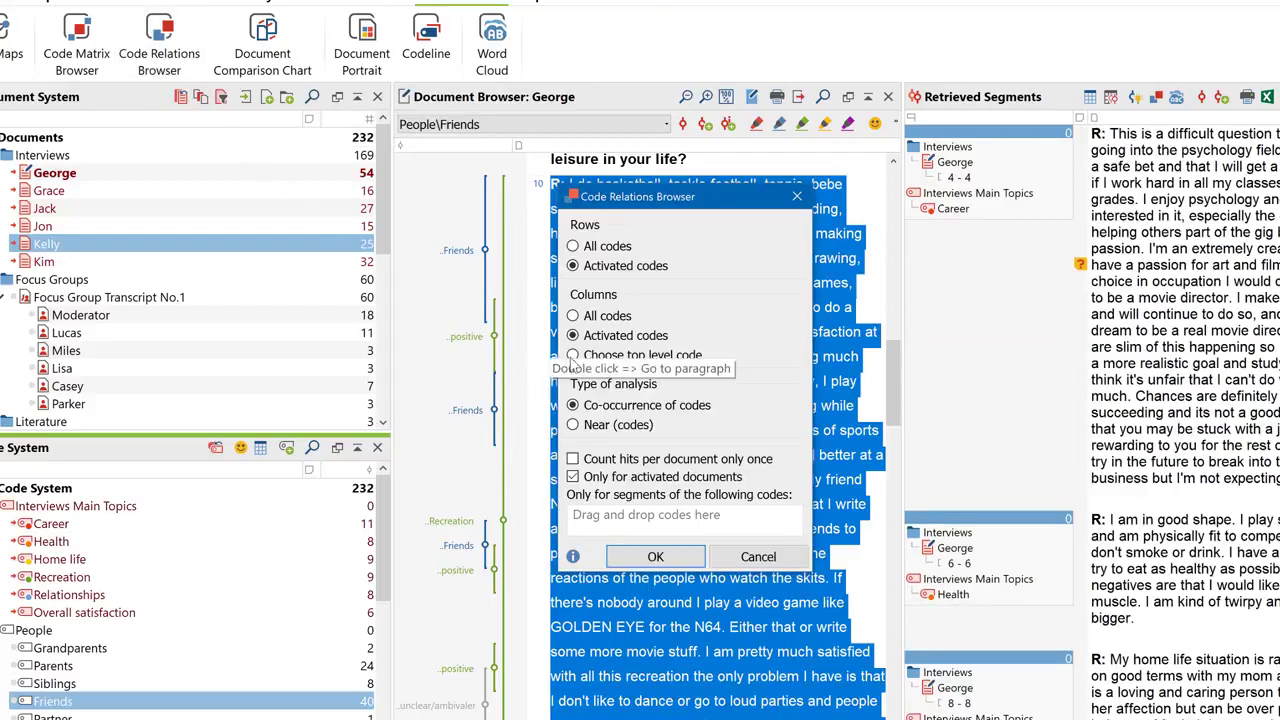
pyautogui.click(625, 558)
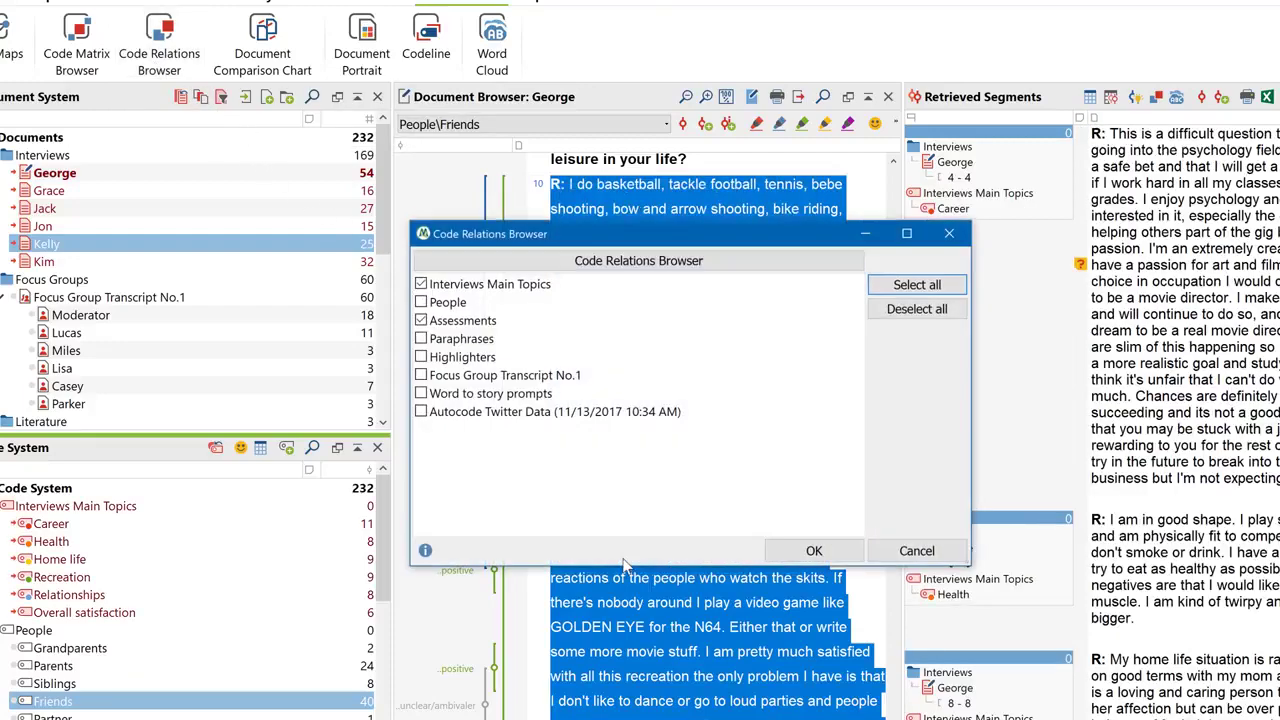
pyautogui.click(421, 285)
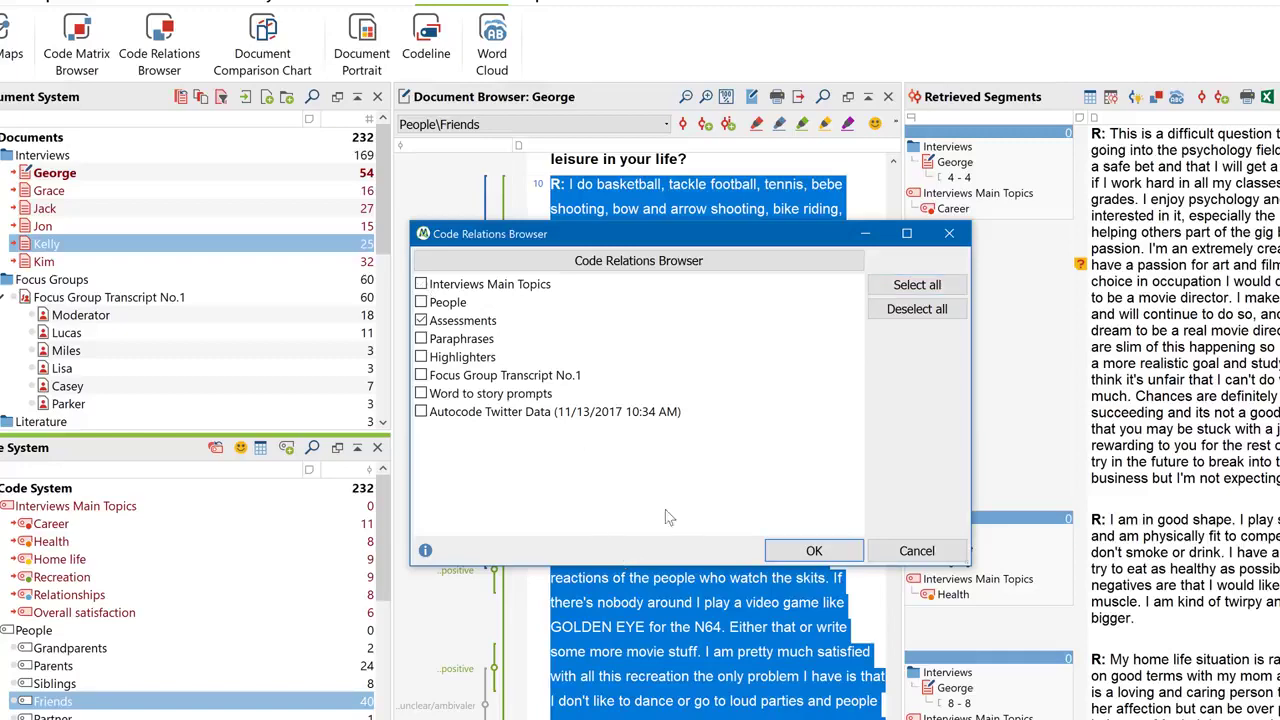
pyautogui.click(814, 550)
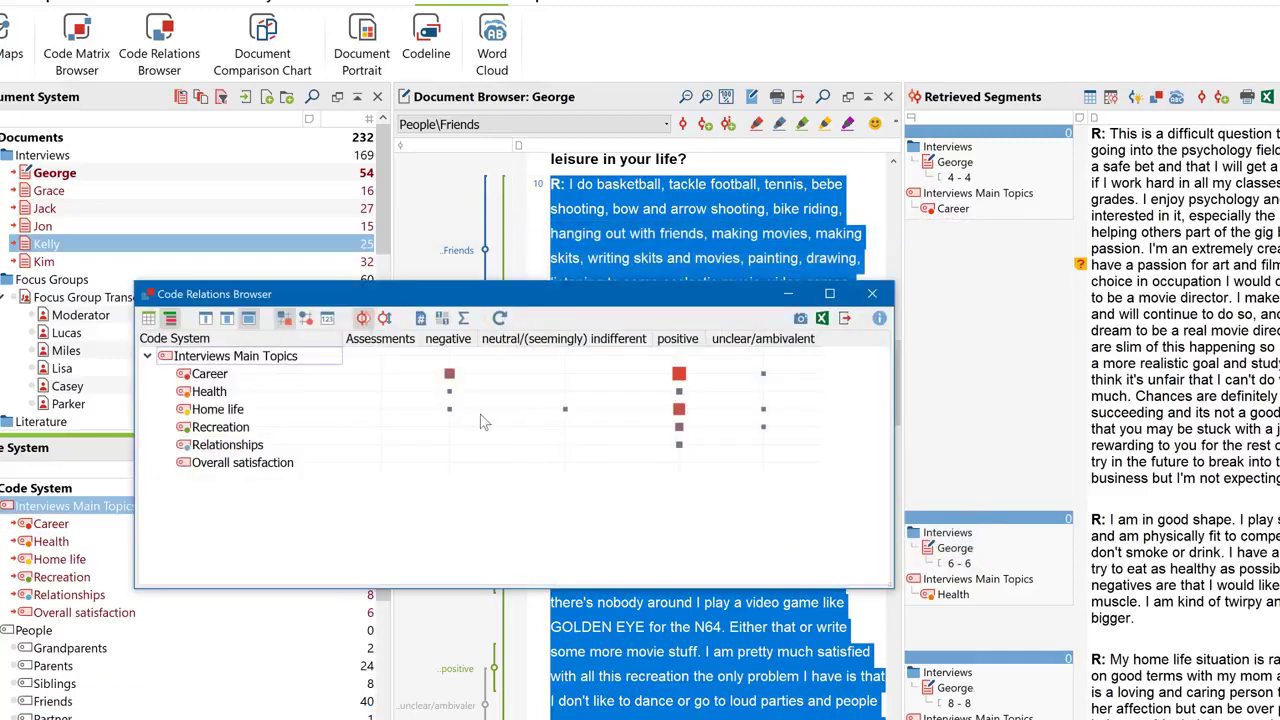
# Retrieve the segments where Career and Health overlap with negative and Home life and Recreation overlap with positive, and close the Code Relations Browser
pyautogui.doubleClick(449, 374)
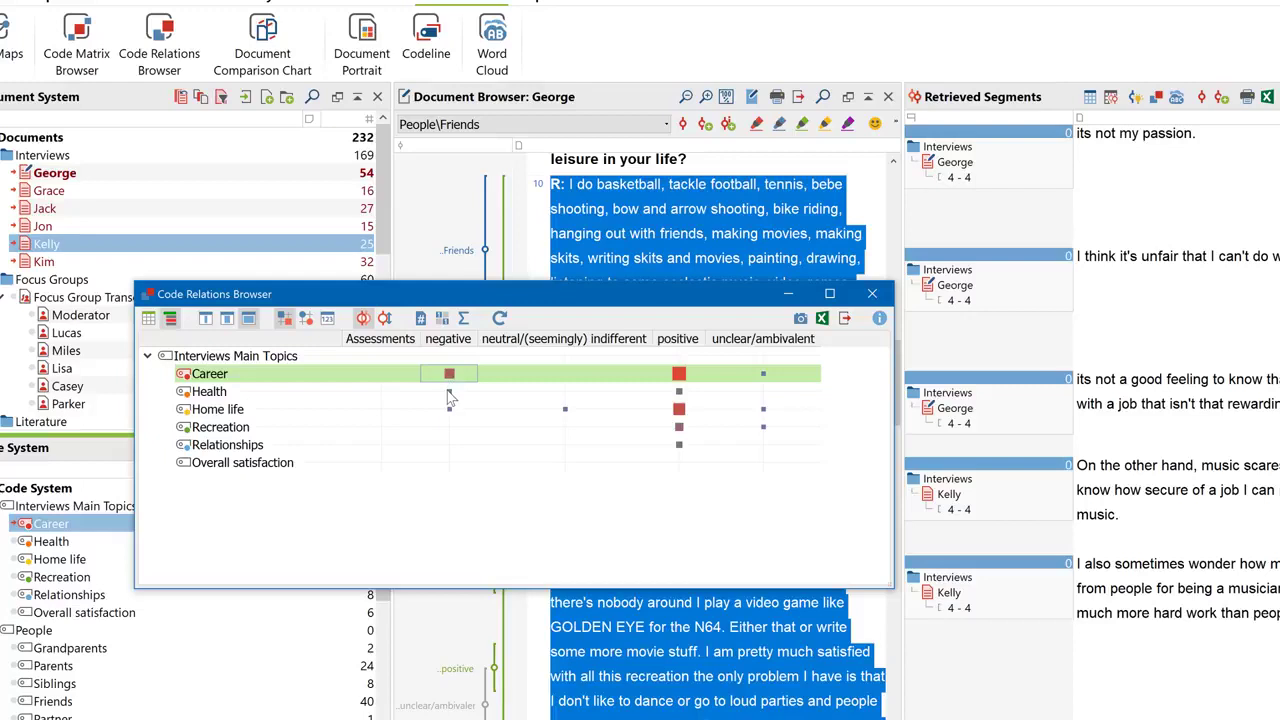
pyautogui.doubleClick(449, 392)
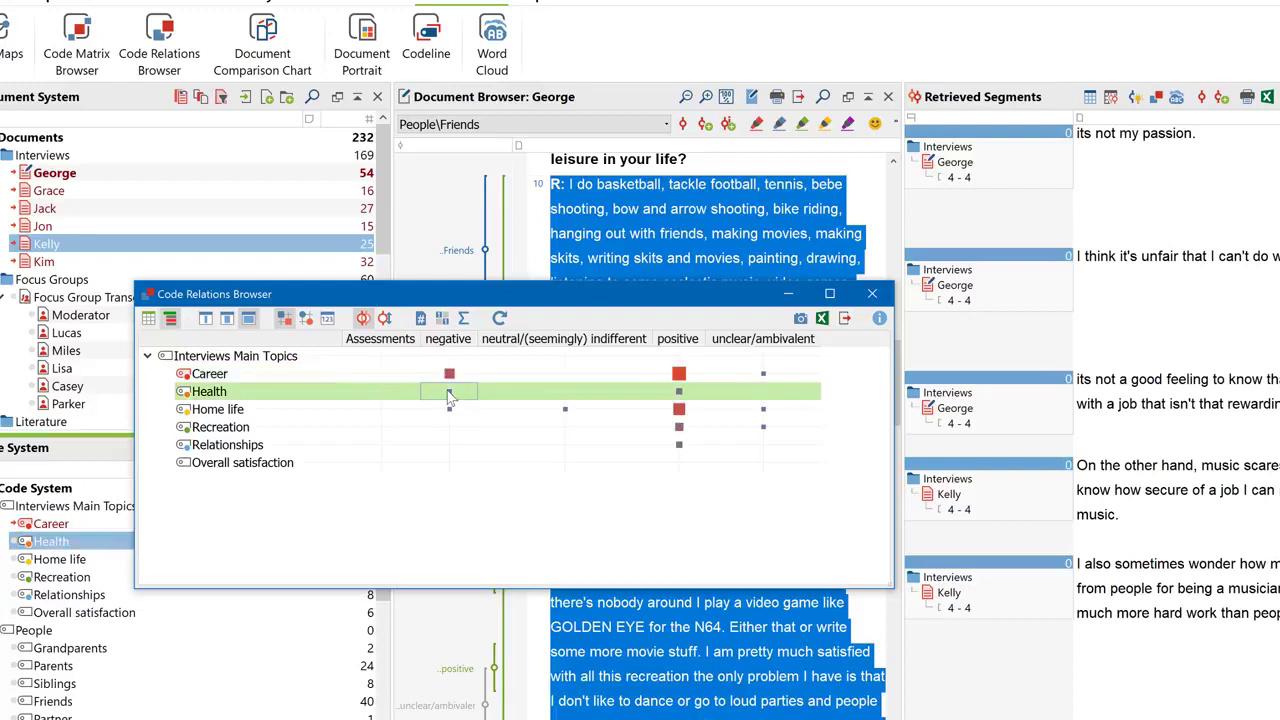
pyautogui.doubleClick(679, 412)
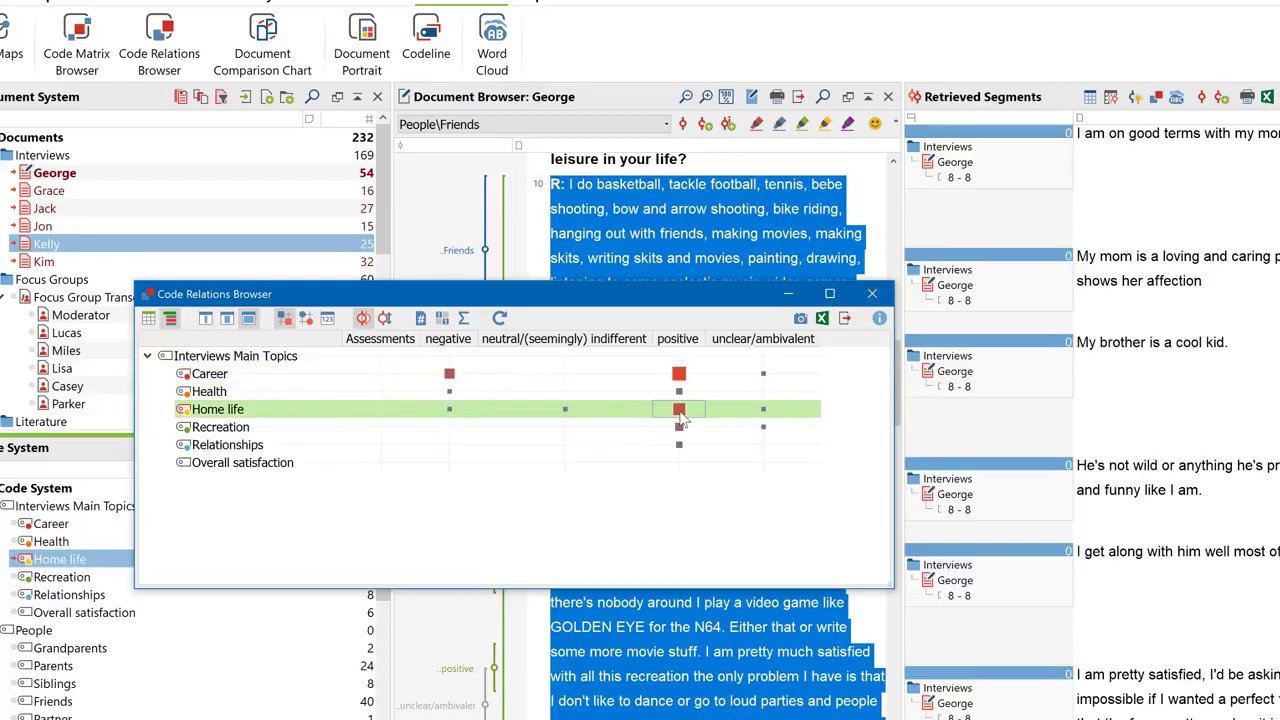
pyautogui.doubleClick(679, 427)
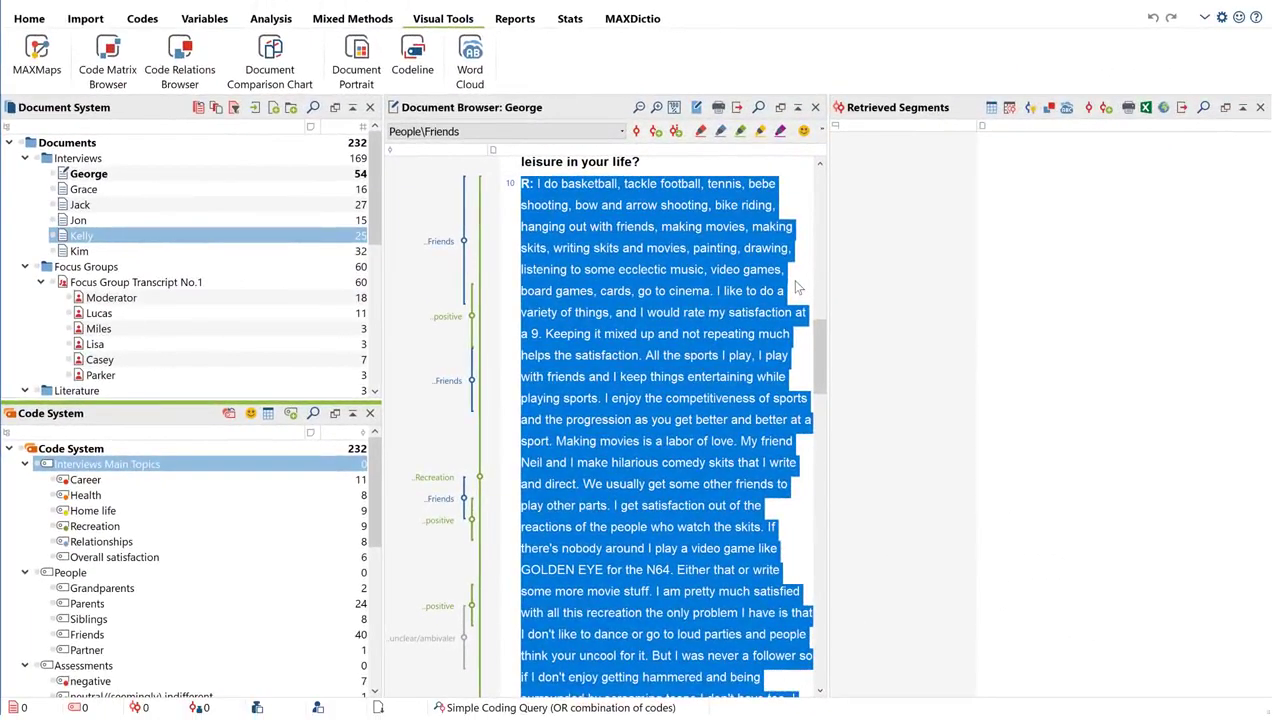
# Create a word cloud for the Interviews document group
pyautogui.rightClick(157, 162)
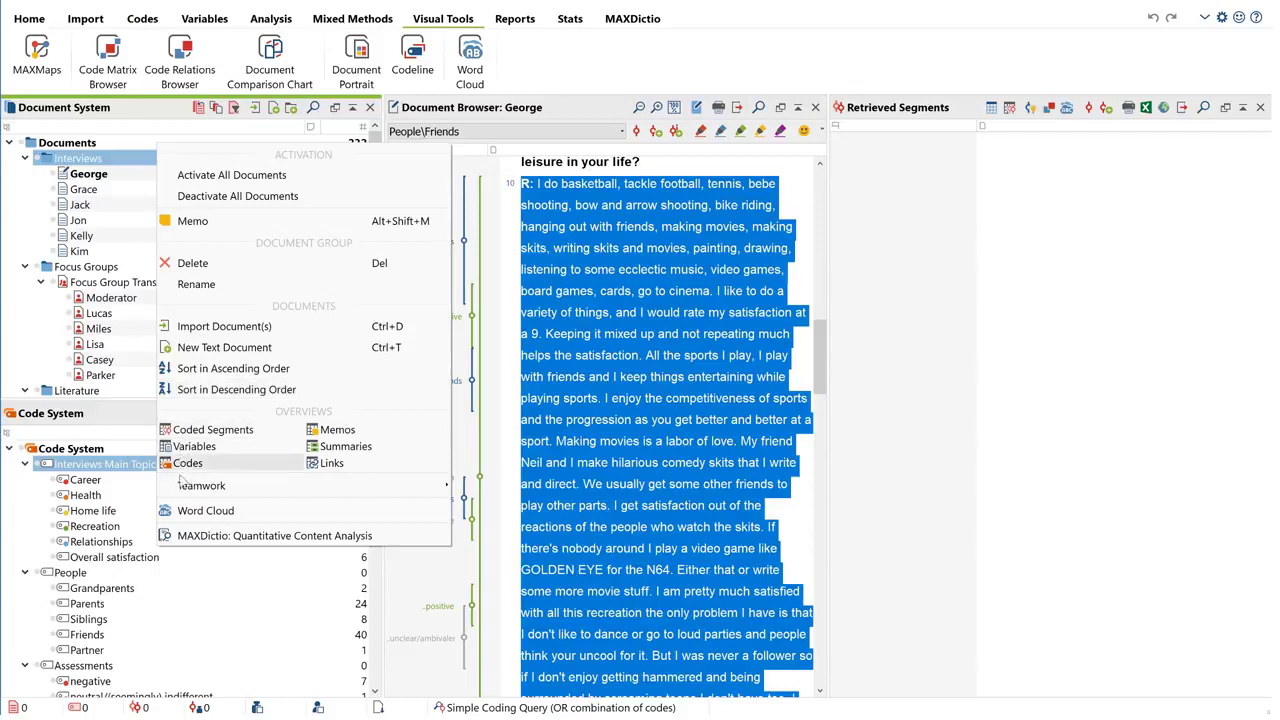
pyautogui.click(185, 518)
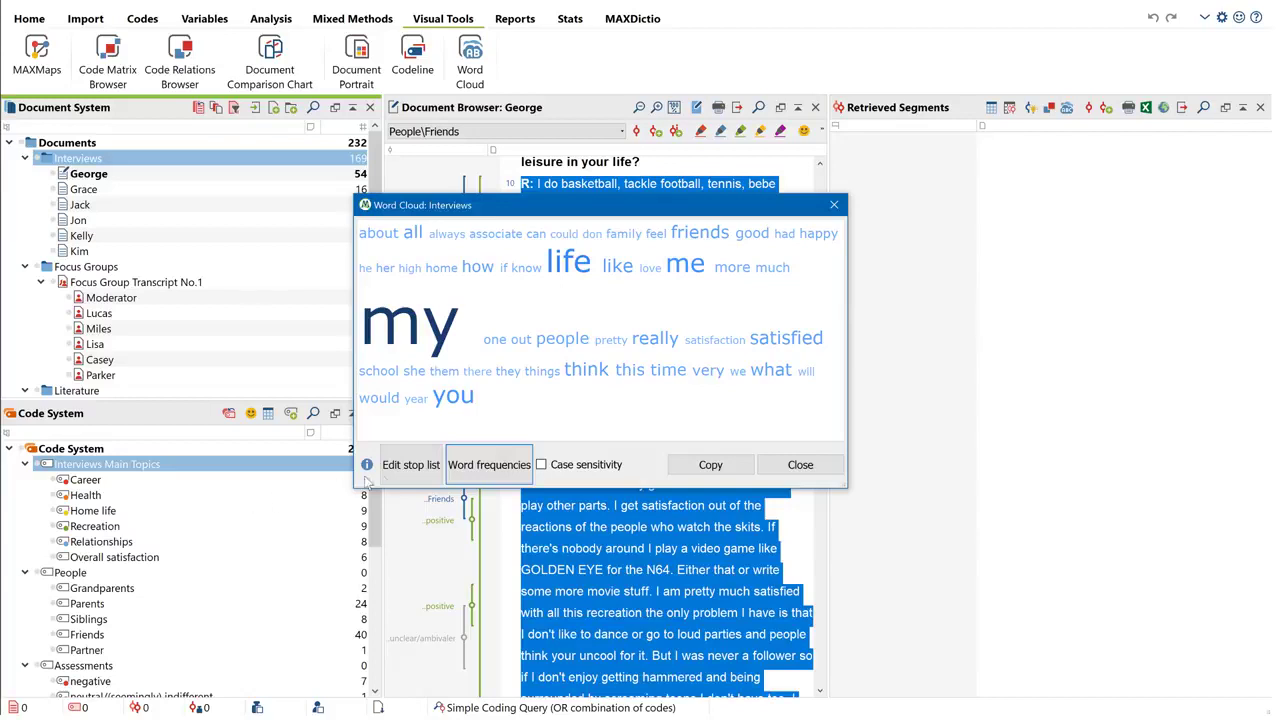
# Open and close the word cloud's stop list, and examine its word frequencies table
pyautogui.click(398, 470)
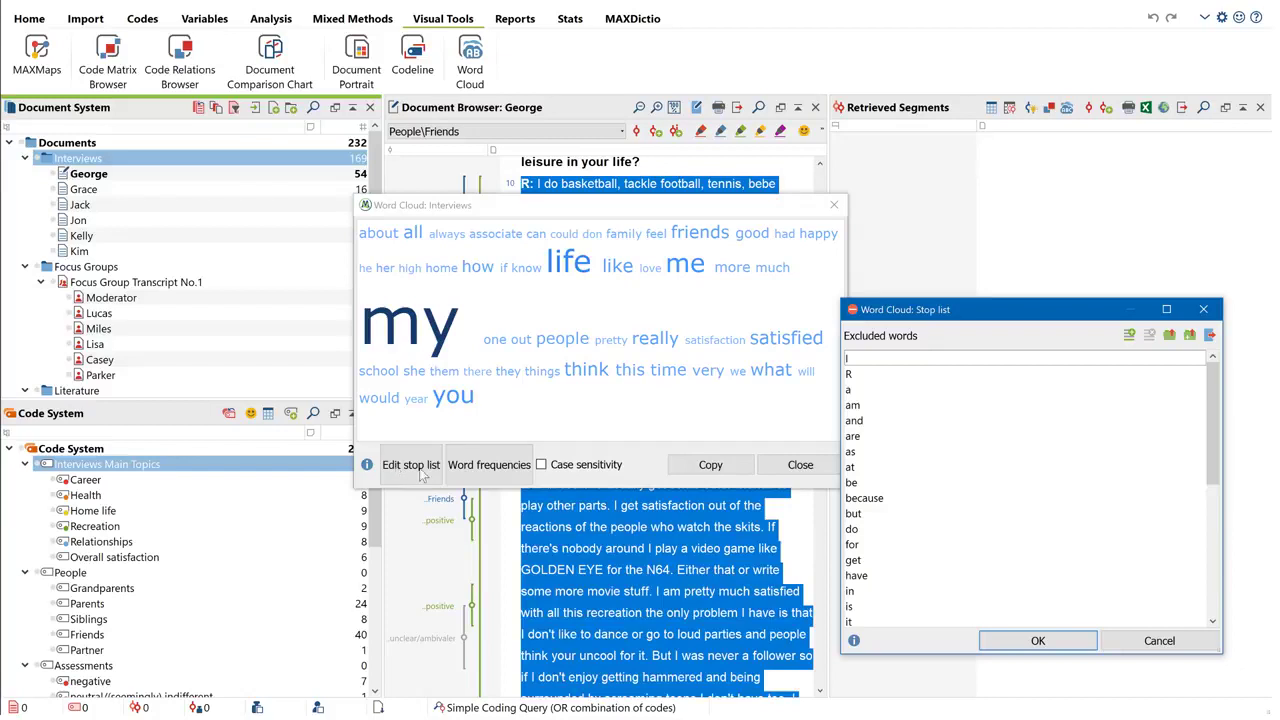
pyautogui.doubleClick(852, 309)
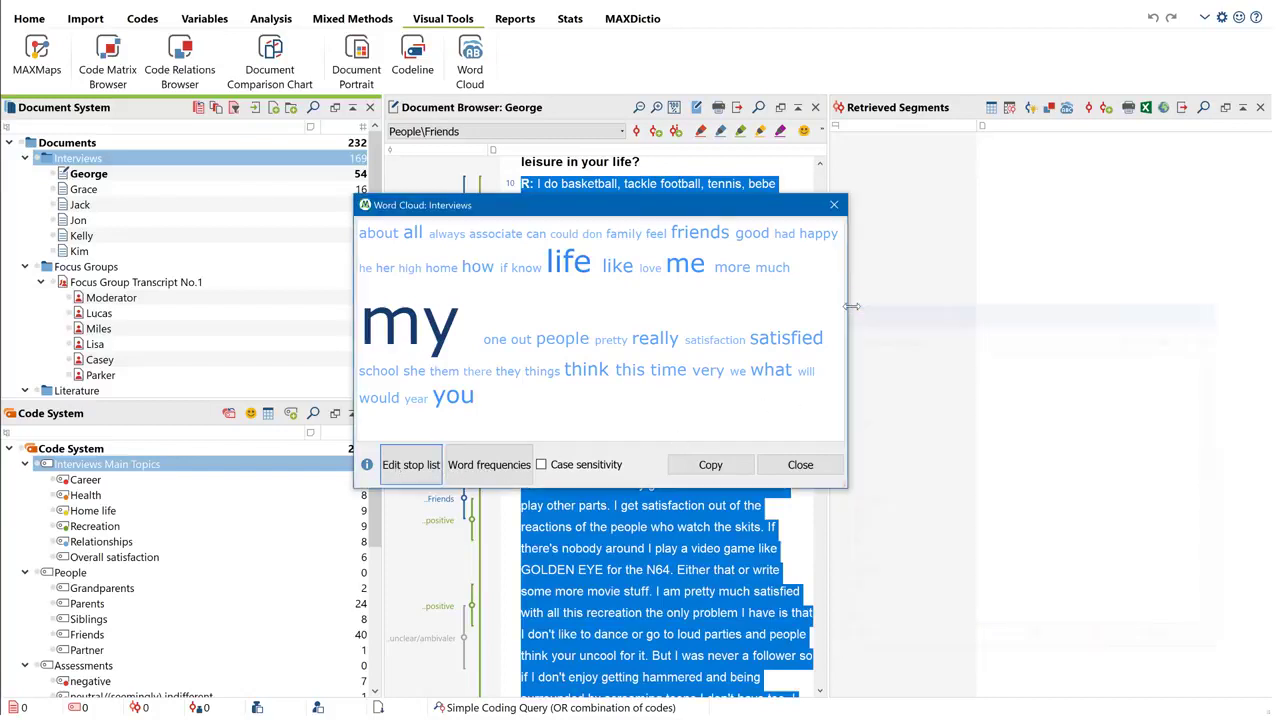
pyautogui.click(491, 475)
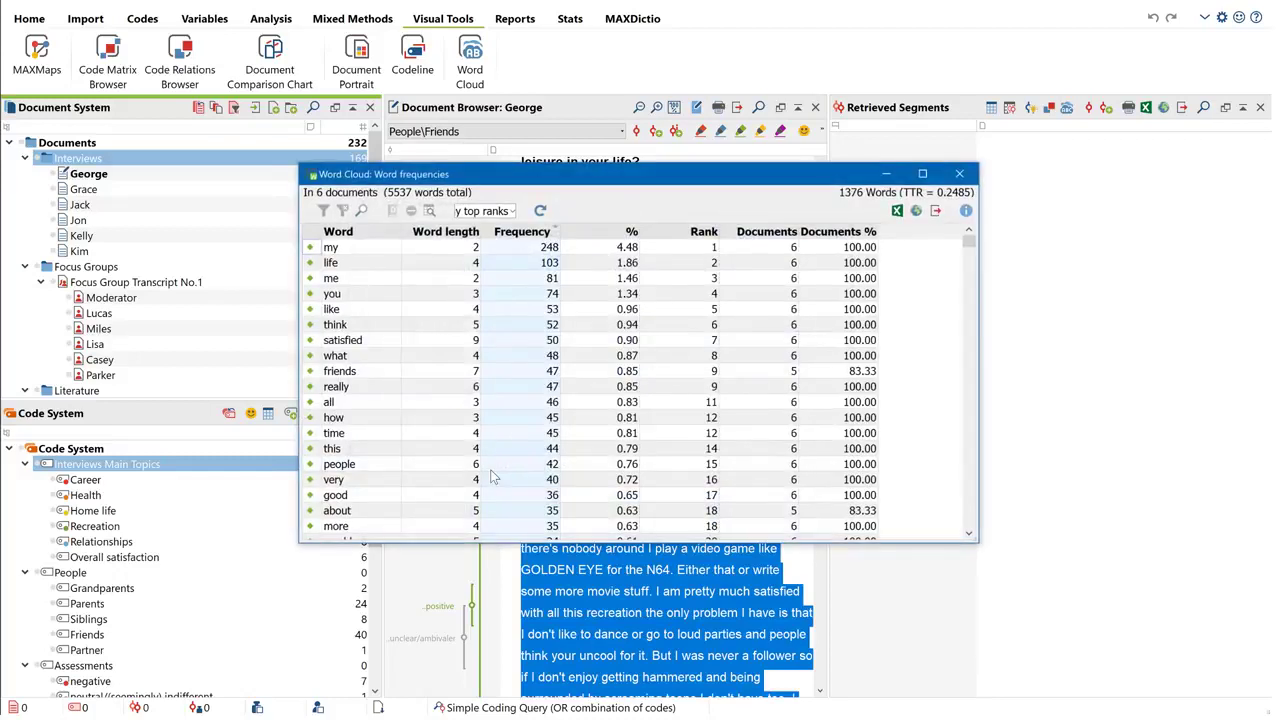
pyautogui.scroll(-9, 491, 477)
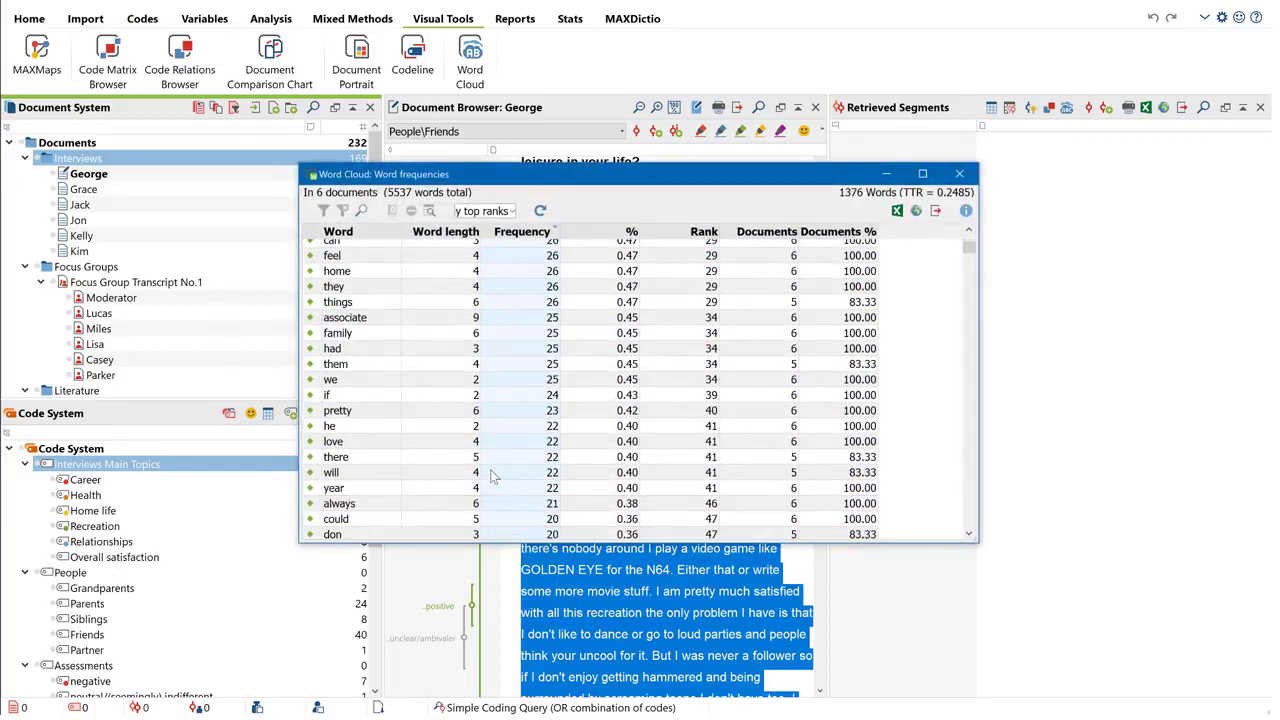